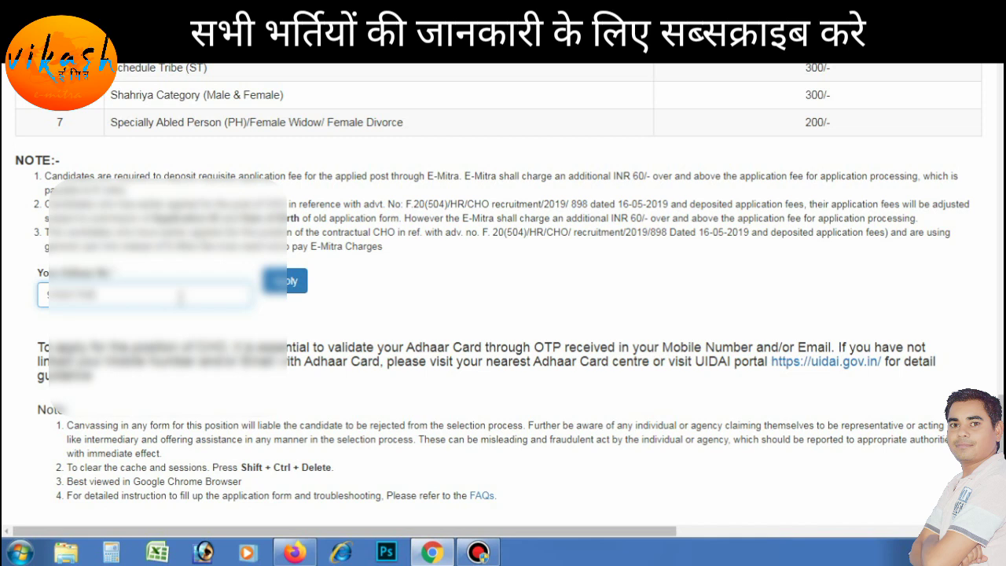
- Verify the Aadhaar with the received OTP, answer No to advertisement 898, and submit
left_click(291, 285)
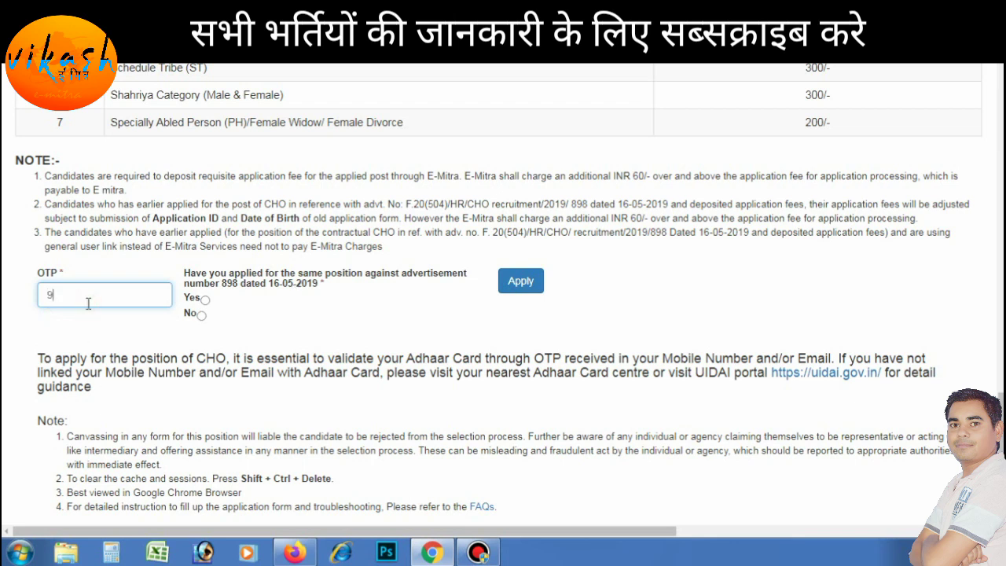
left_click(201, 315)
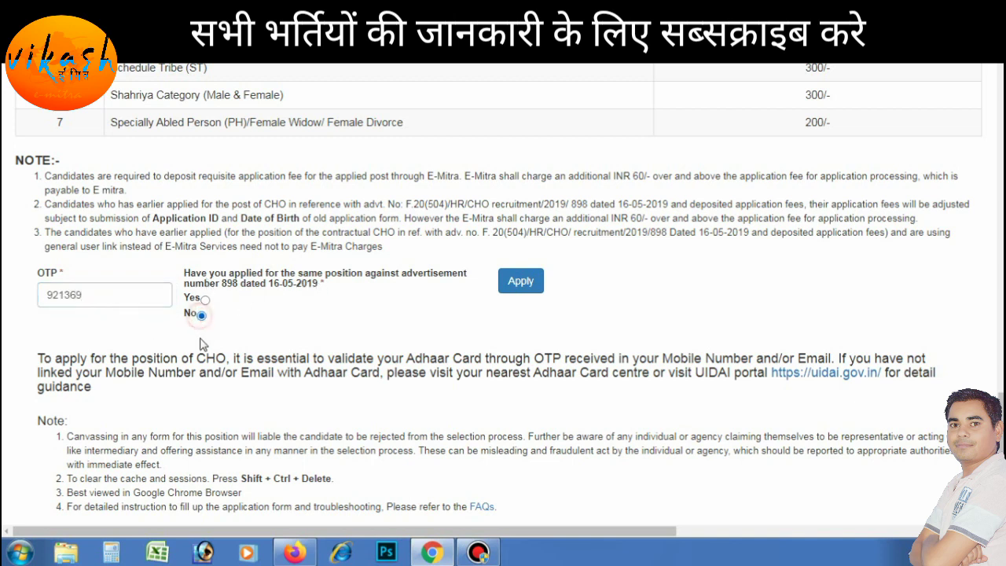
left_click(522, 283)
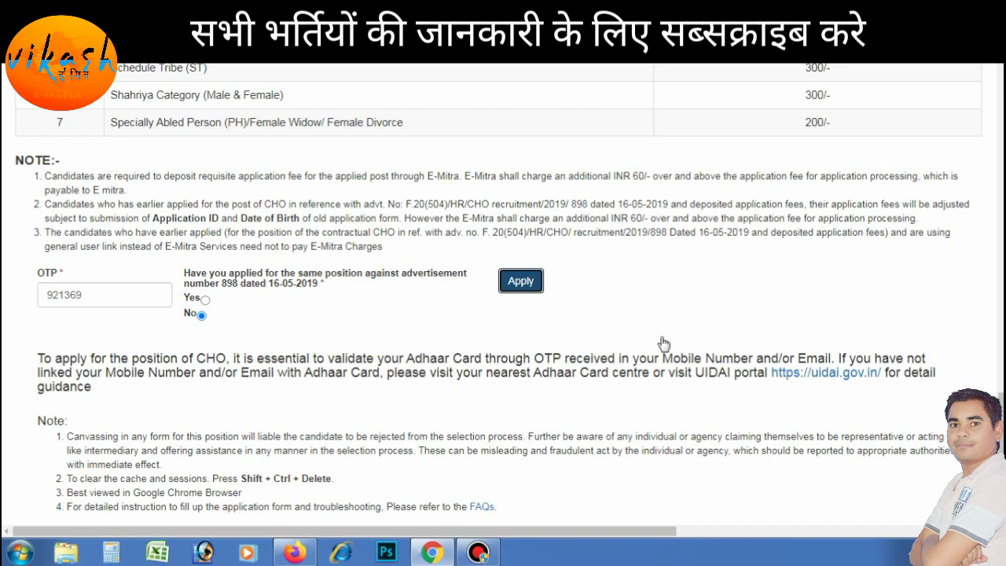
key("Return")
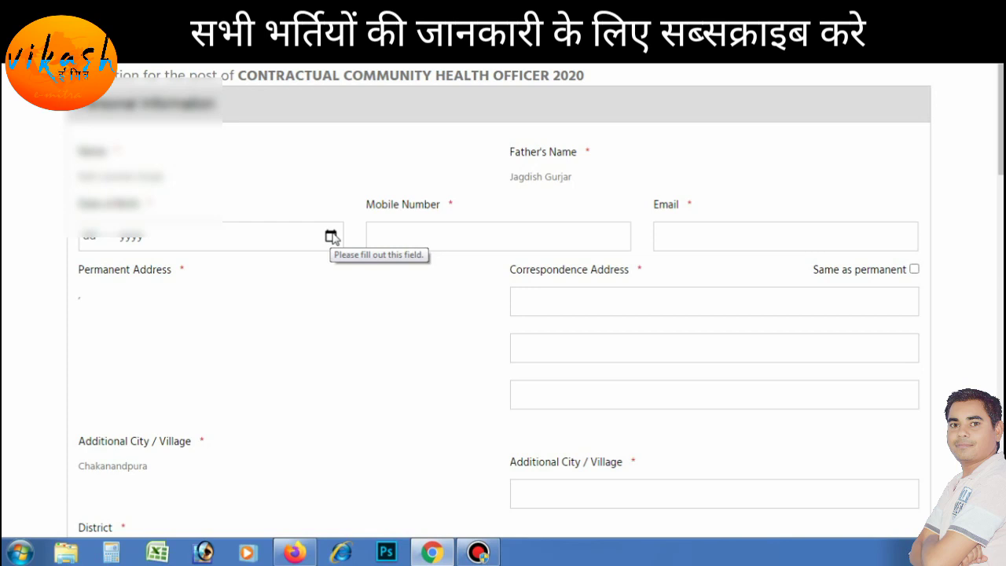
- Set the Date of Birth to a day in May 1990 with the date picker
left_click(331, 237)
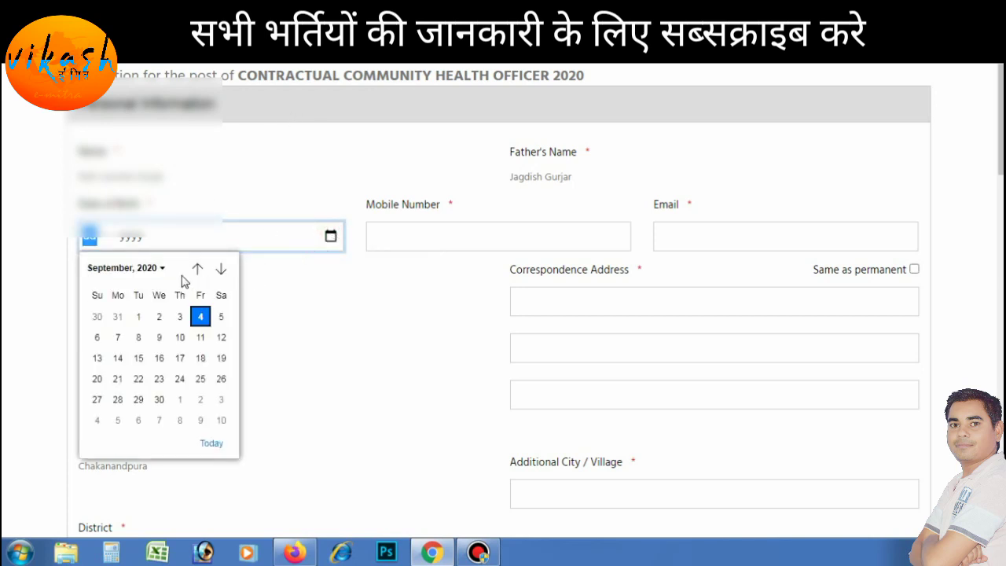
left_click(154, 269)
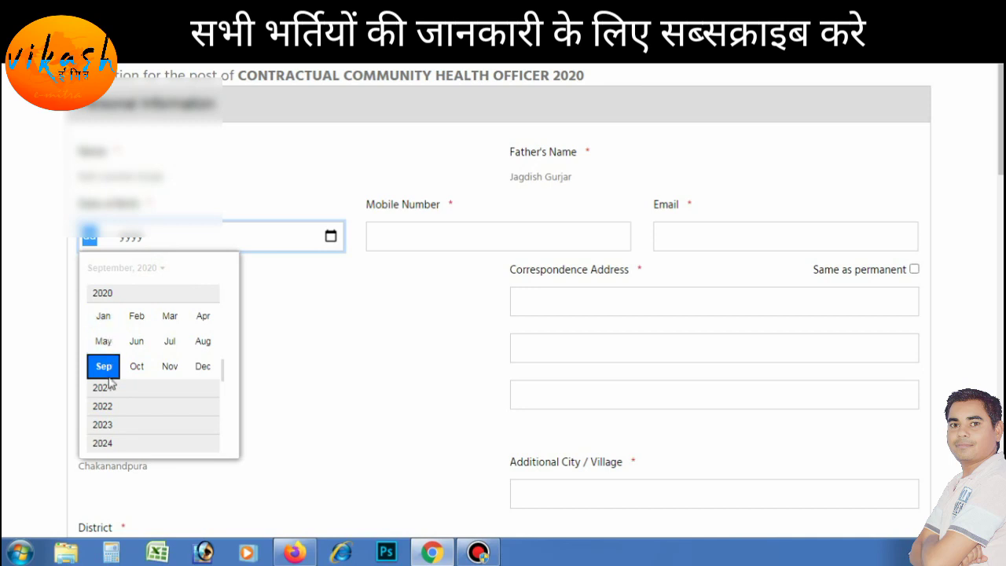
scroll(123, 431, "down", 1)
scroll(122, 436, "up", 1)
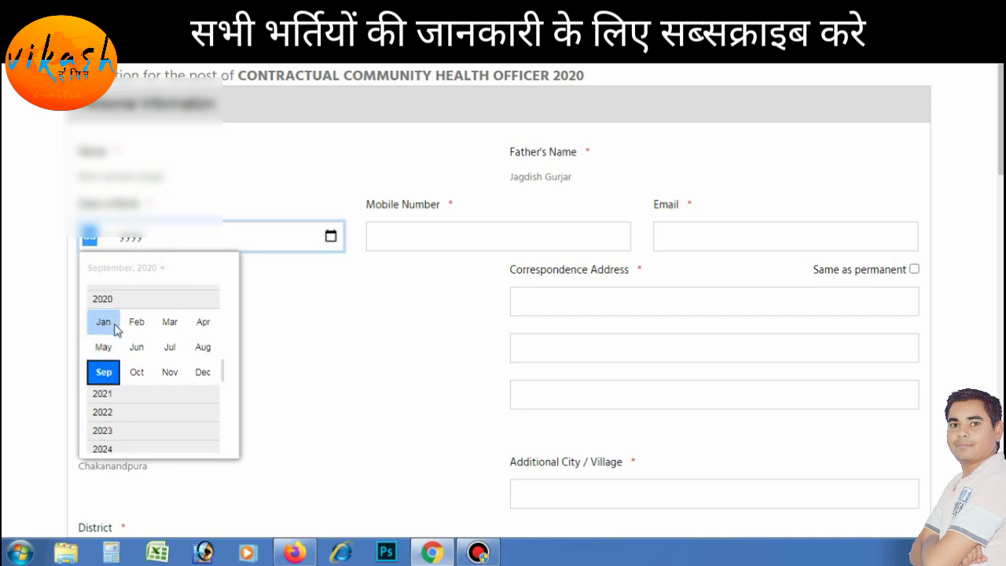
scroll(116, 305, "up", 1)
scroll(115, 305, "up", 4)
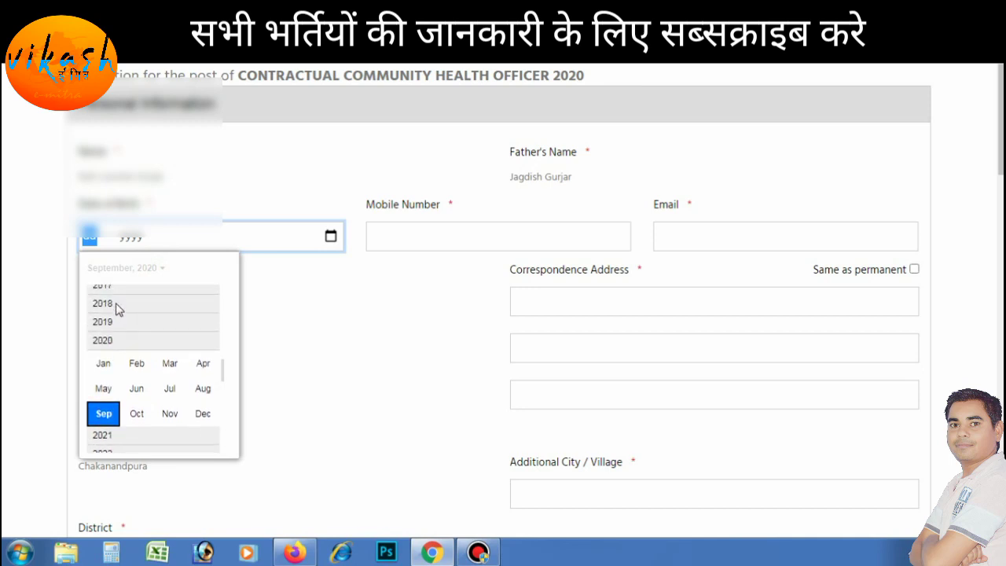
scroll(117, 306, "up", 7)
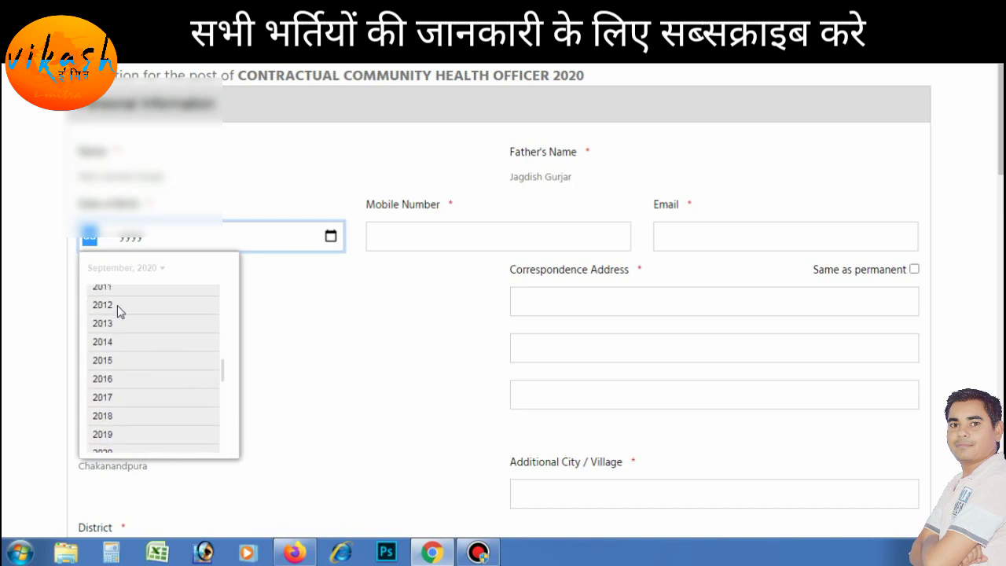
scroll(117, 307, "up", 9)
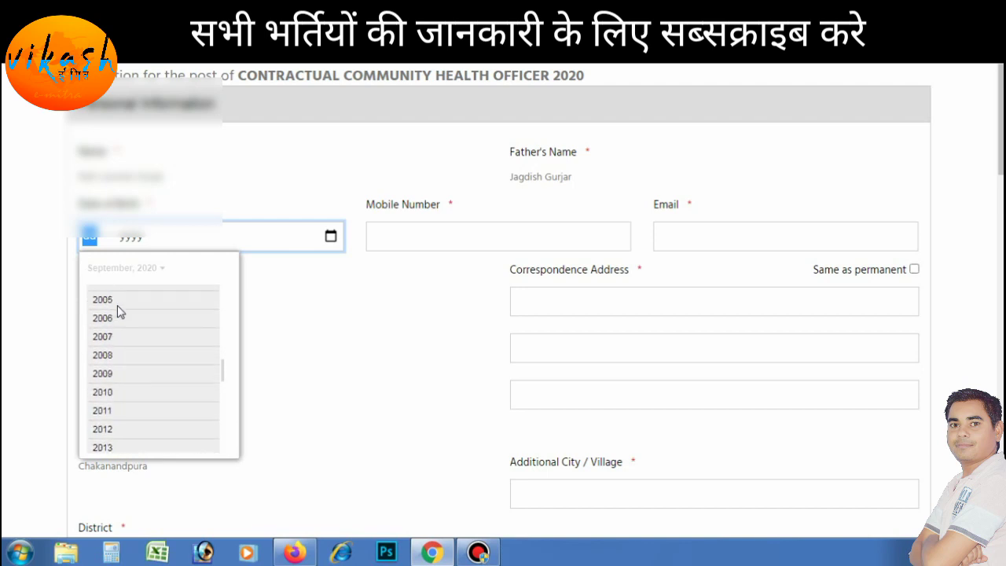
scroll(123, 312, "up", 5)
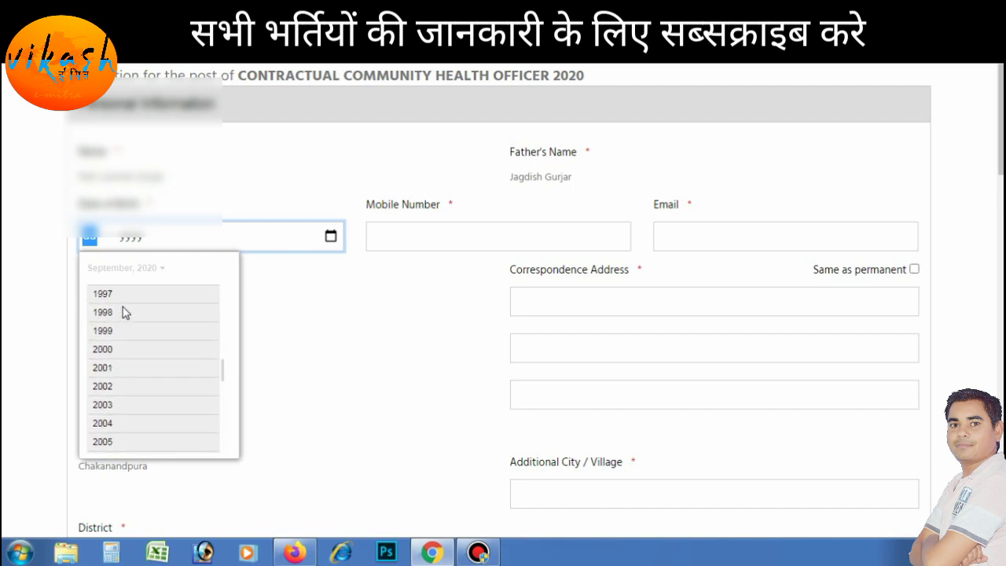
scroll(122, 312, "up", 4)
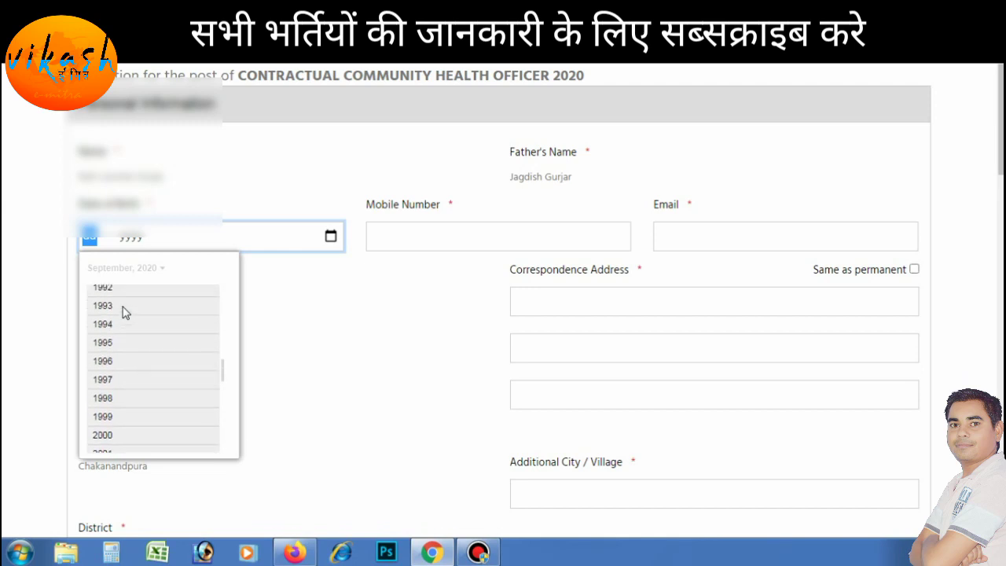
left_click(112, 303)
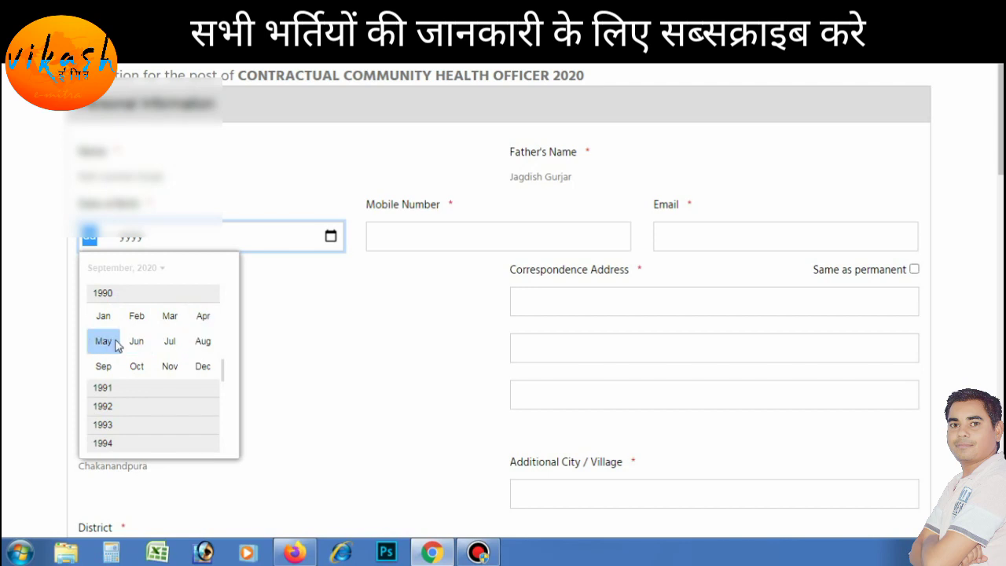
left_click(110, 342)
left_click(151, 321)
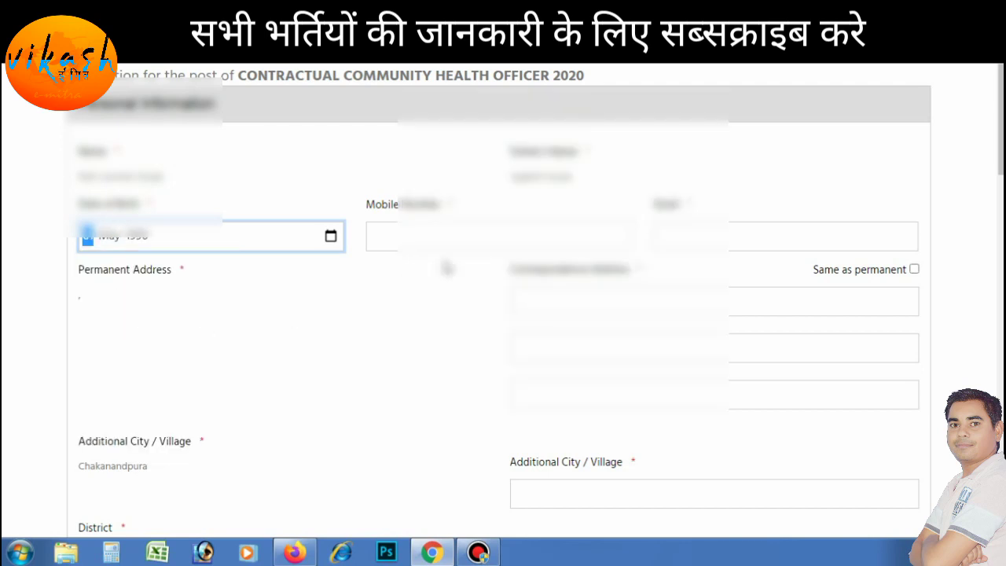
left_click(490, 239)
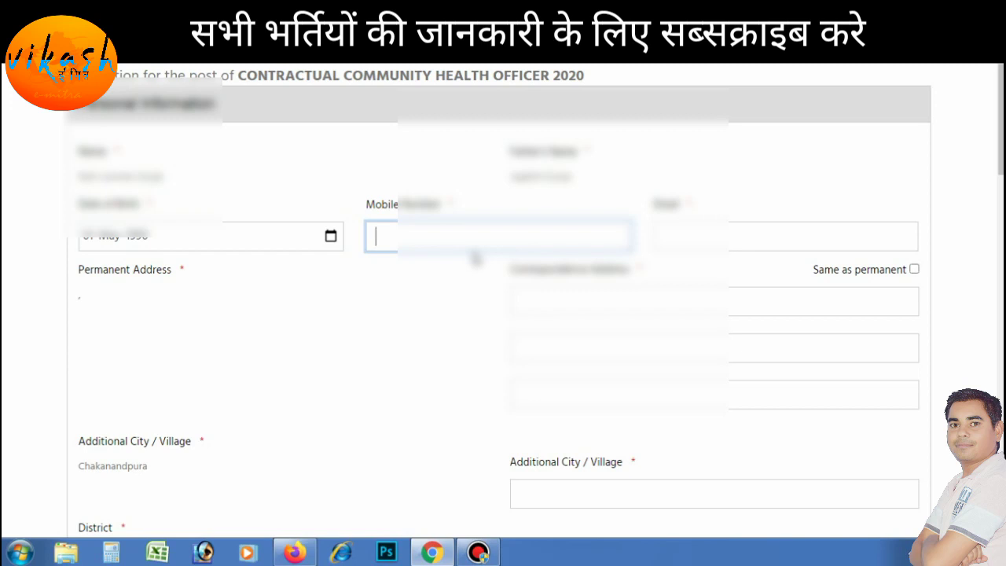
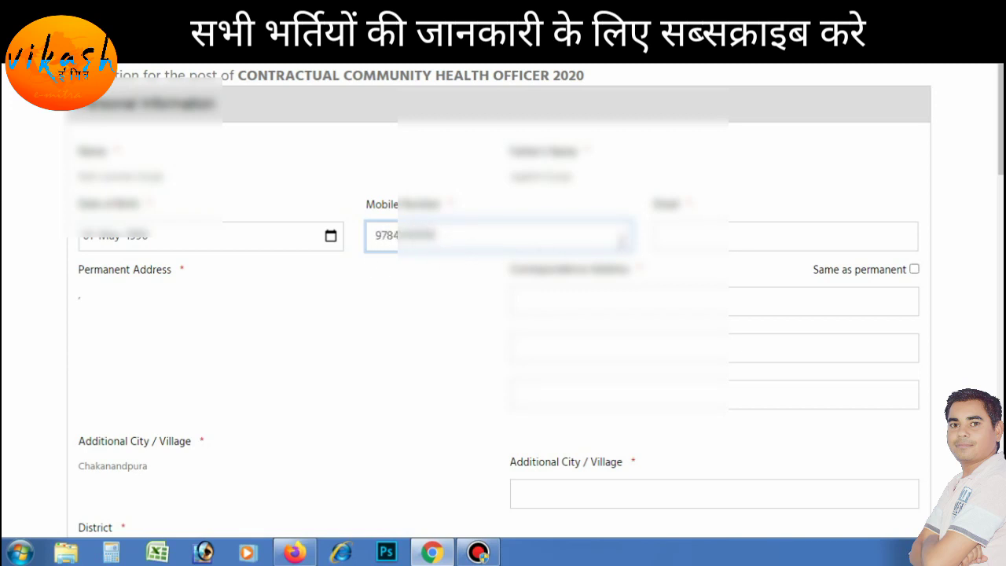
- Enter the applicant's mobile number and e-mail address
left_click(636, 237)
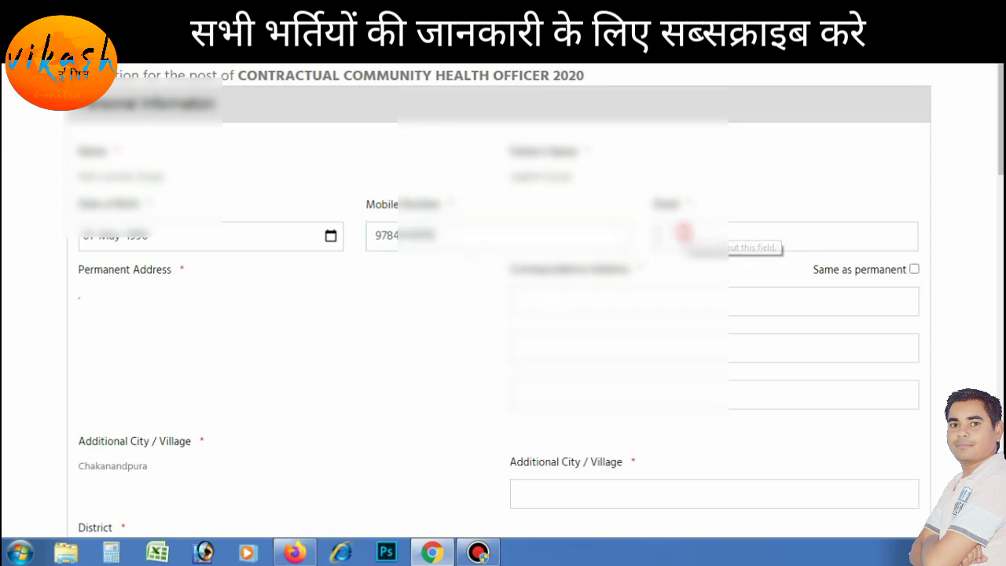
left_click(684, 236)
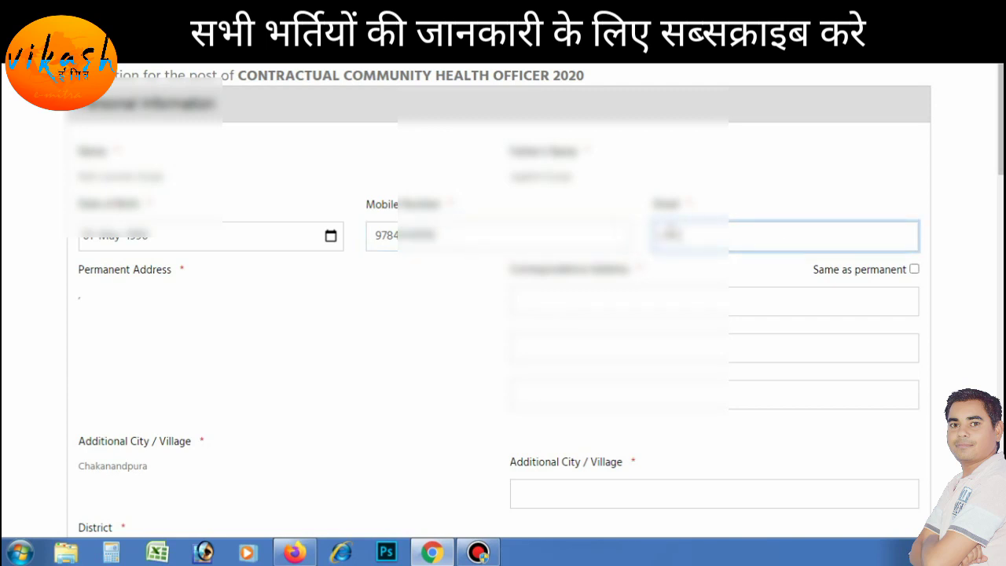
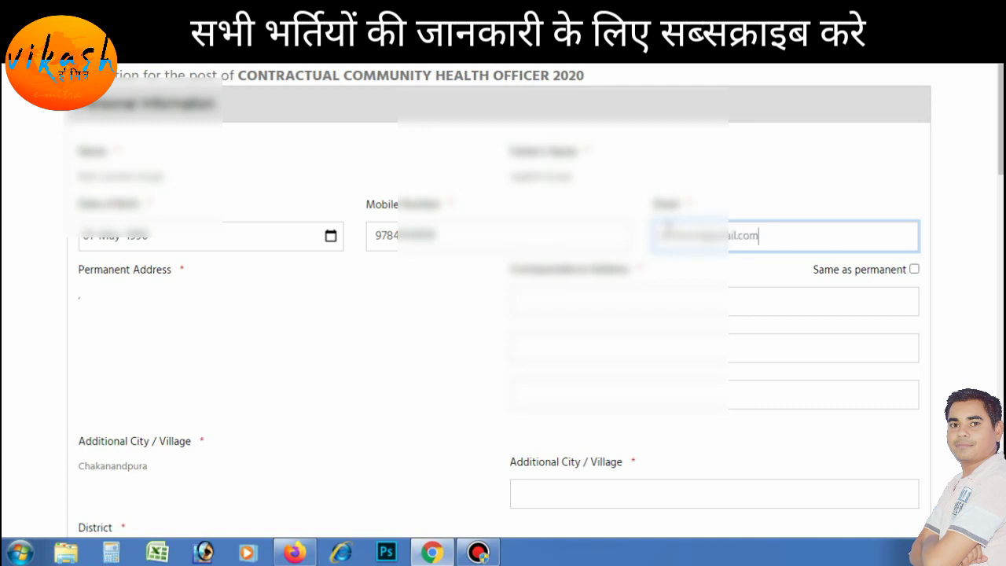
- Copy the permanent address to correspondence and type the village into the first correspondence line
scroll(433, 322, "down", 1)
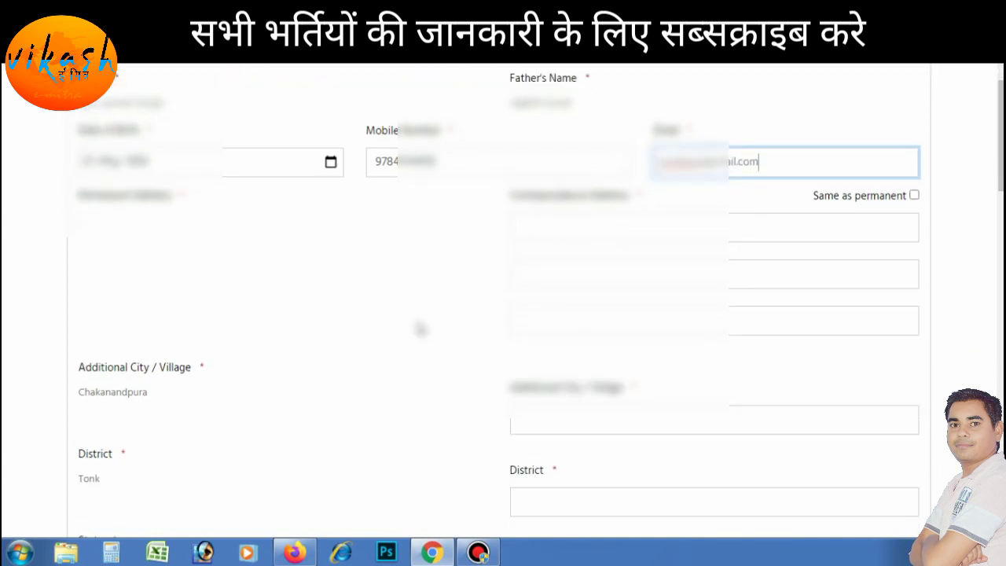
left_click(914, 195)
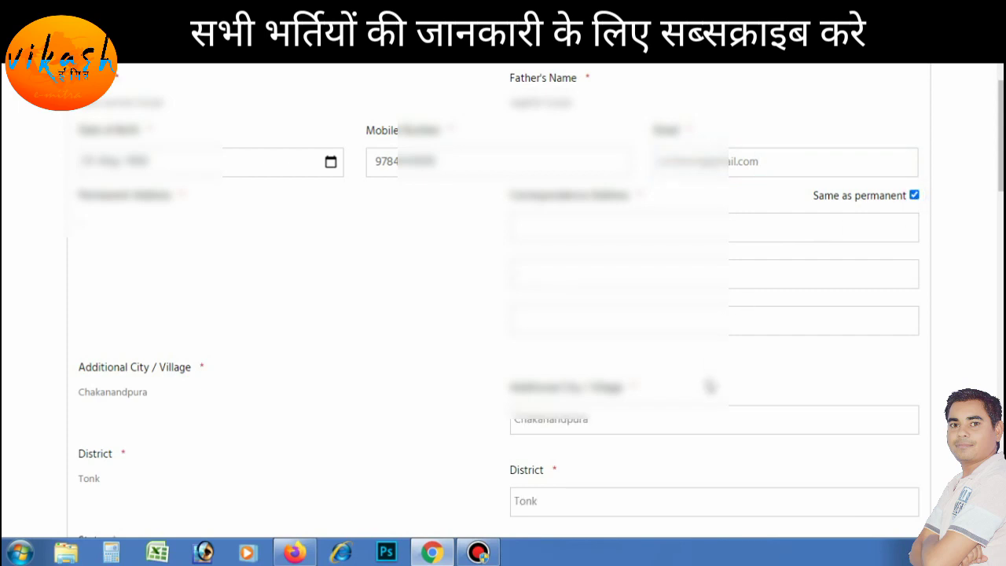
left_click(636, 226)
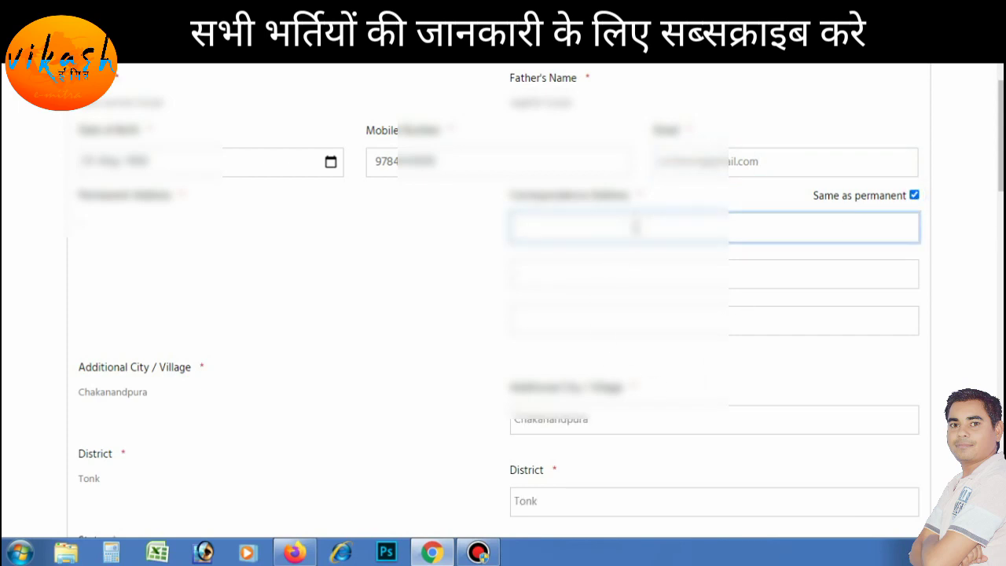
scroll(490, 342, "down", 2)
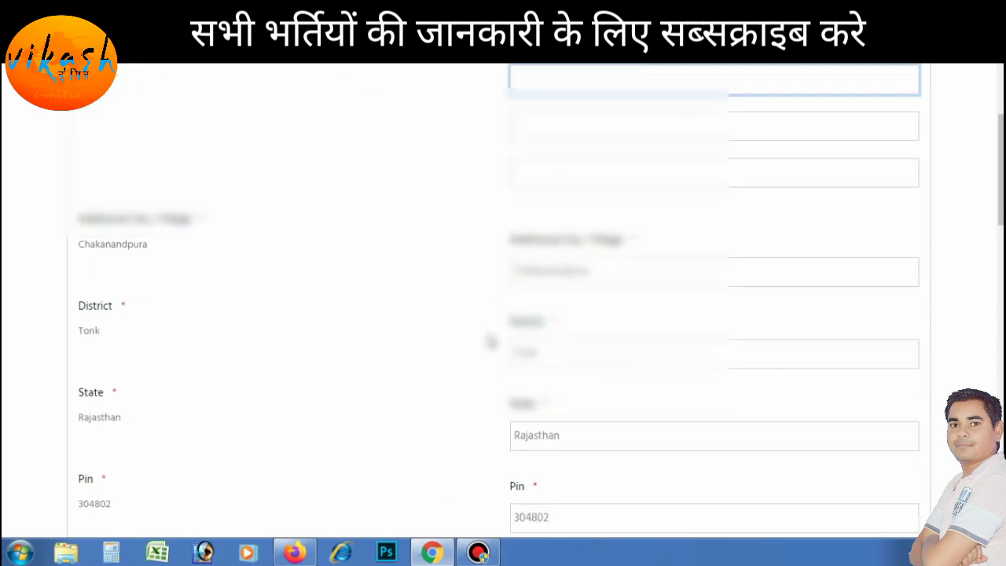
scroll(490, 341, "down", 2)
scroll(490, 338, "up", 5)
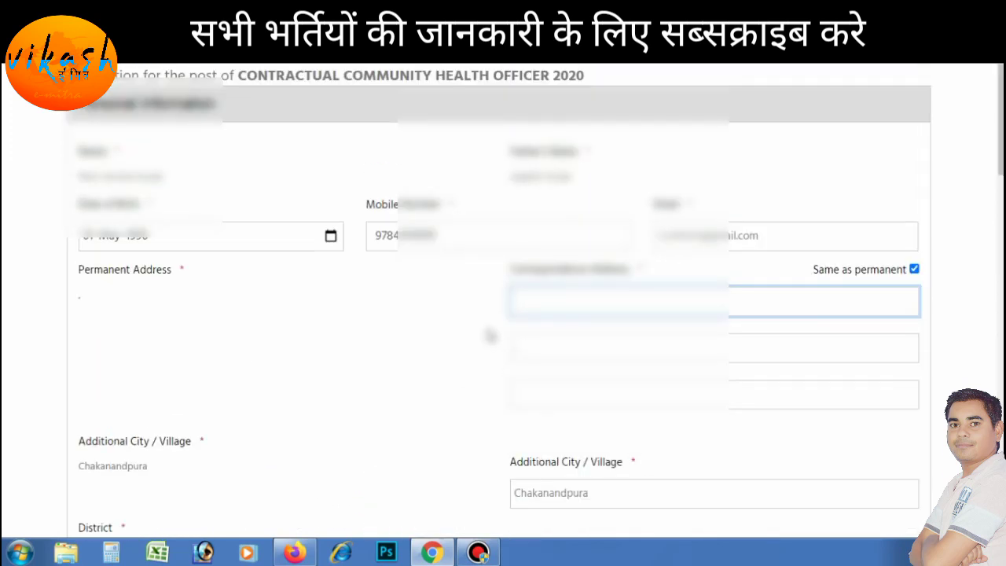
type("Village Chak")
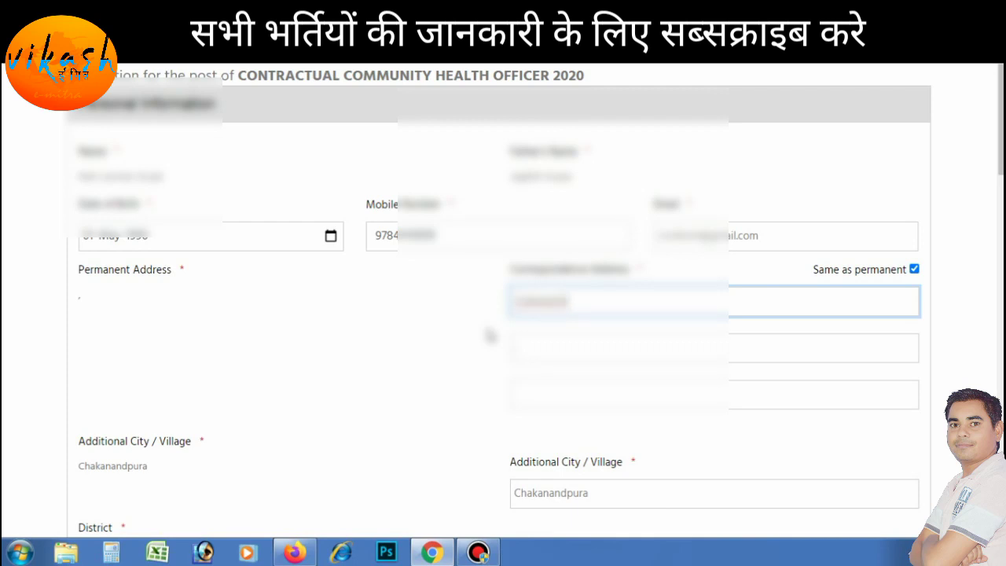
type("ananda")
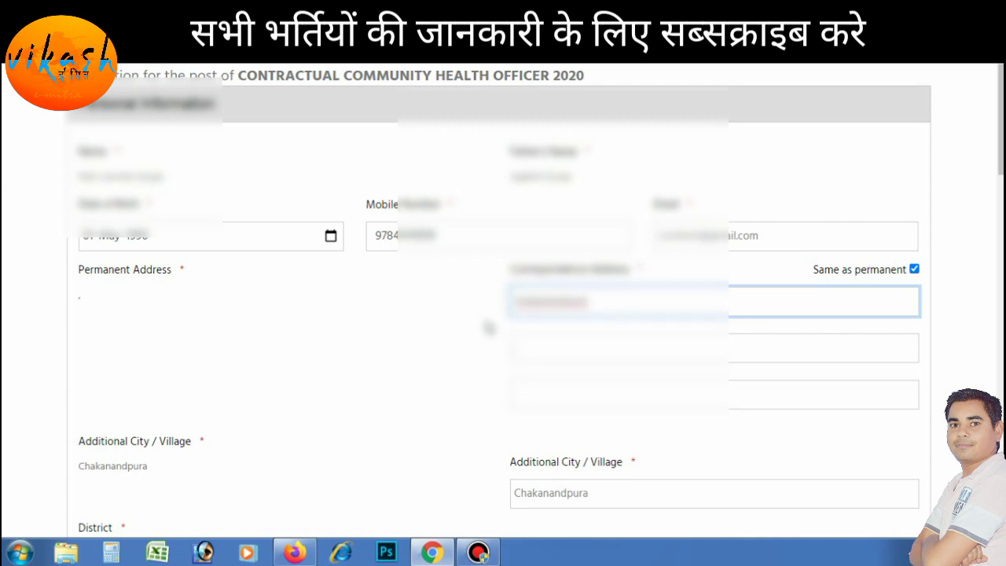
left_click(488, 323)
scroll(488, 323, "down", 4)
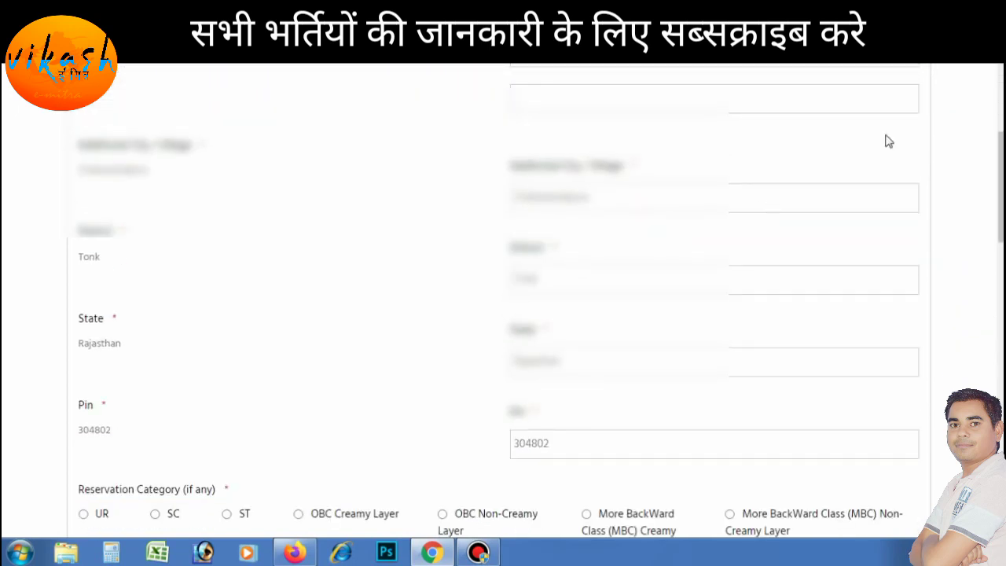
- Select MBC Non-Creamy Layer and Male, and answer No for ex-serviceman, sportsperson, specially abled, children
scroll(622, 413, "down", 2)
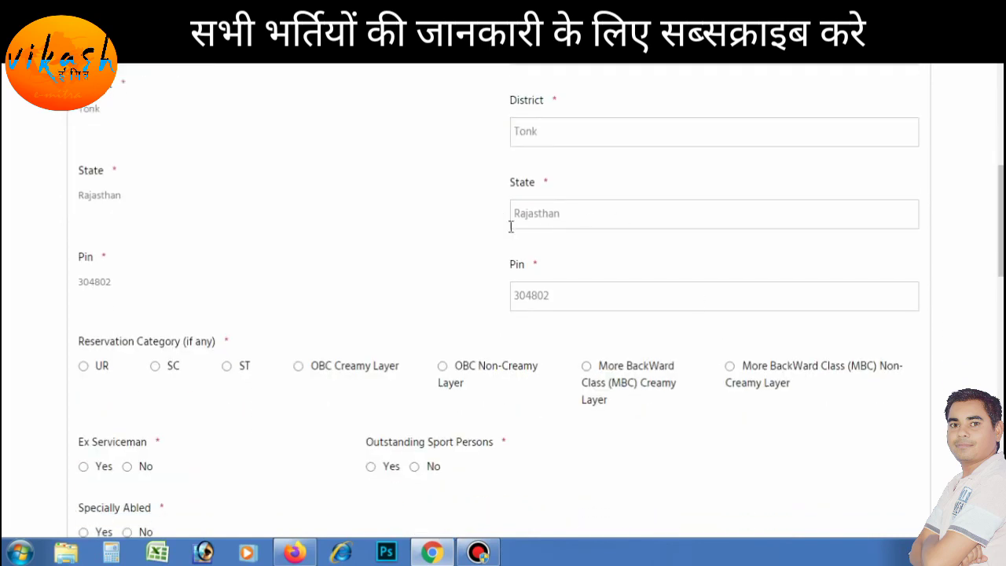
scroll(553, 254, "down", 2)
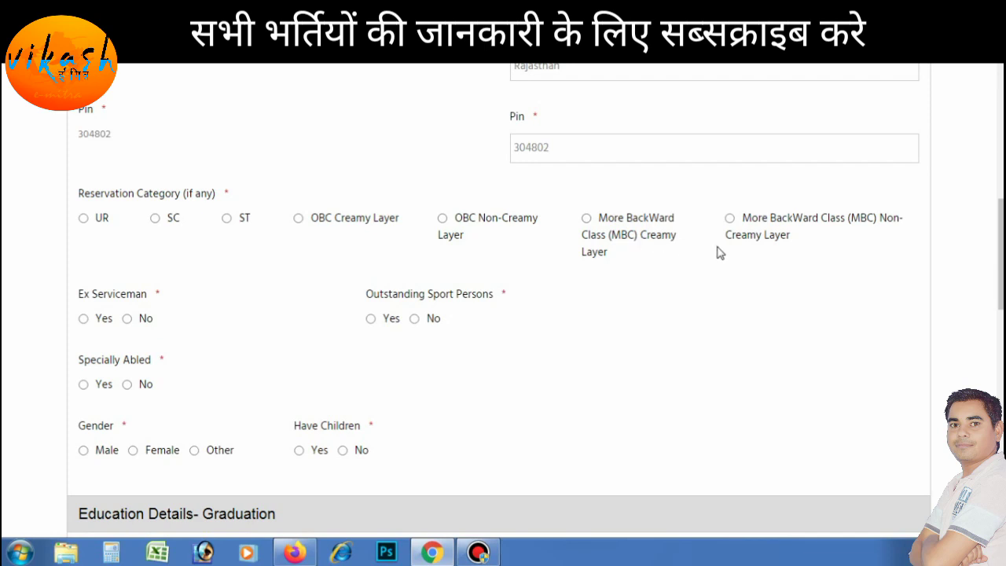
left_click(734, 219)
left_click(128, 319)
left_click(416, 319)
left_click(127, 385)
scroll(431, 336, "down", 2)
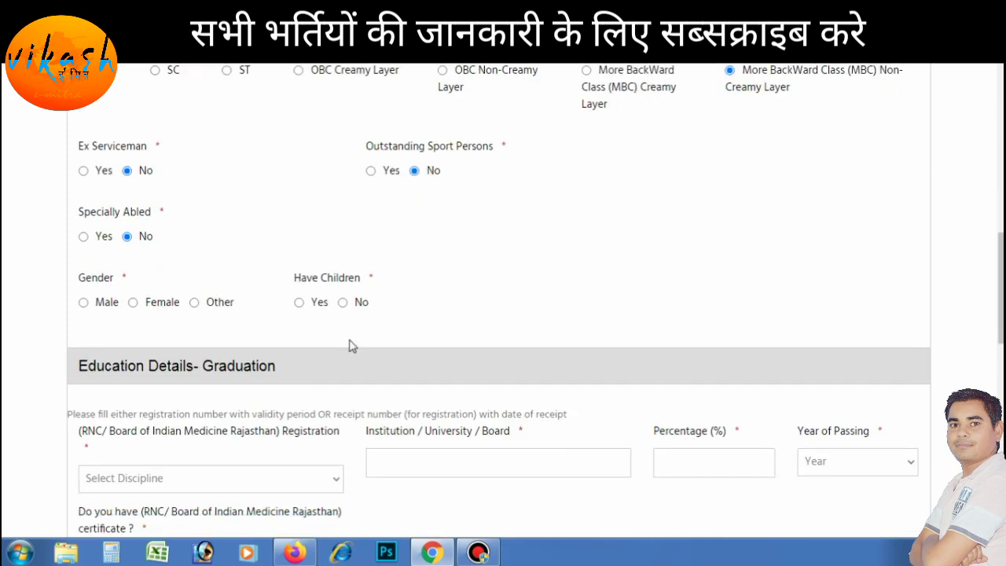
left_click(84, 303)
left_click(343, 305)
scroll(570, 316, "down", 2)
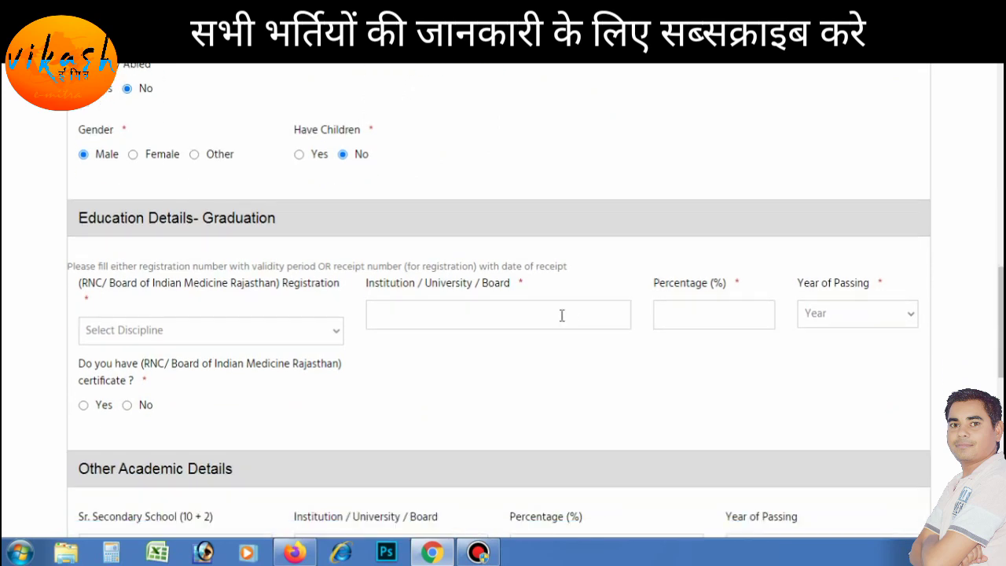
scroll(562, 315, "down", 1)
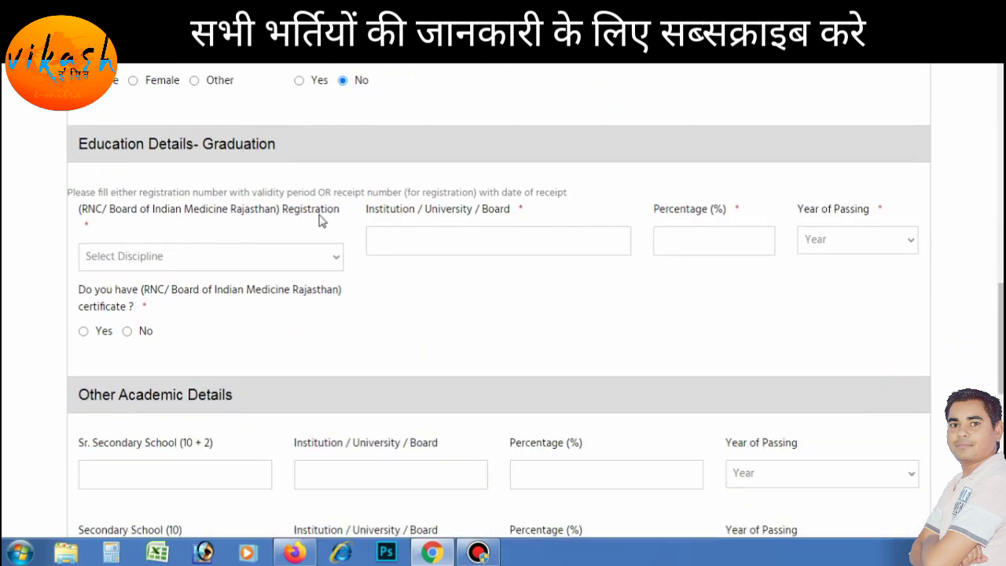
- Pick Nurse - GNM as the discipline, enter institution RNC JAIPUR, and launch Calculator
left_click(293, 257)
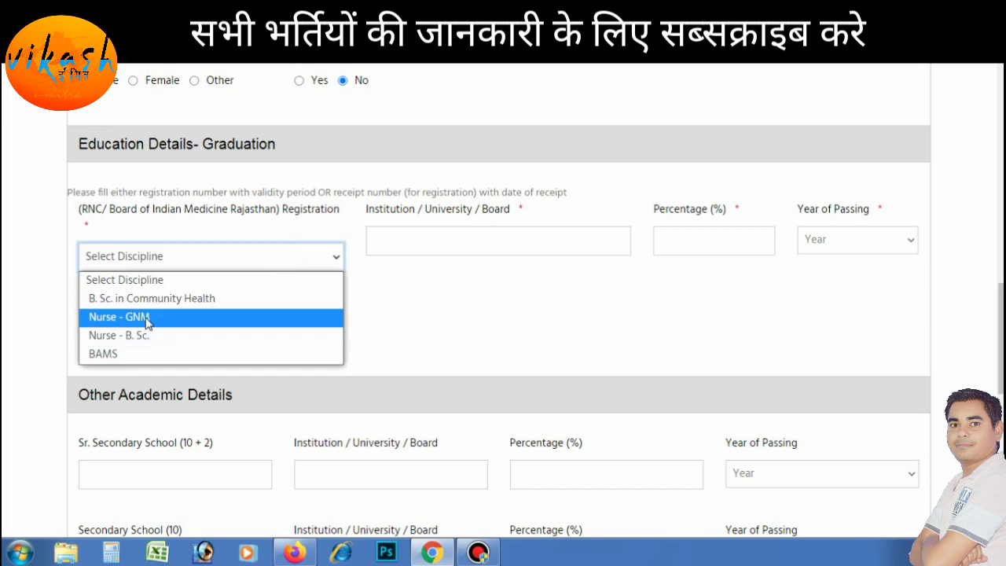
left_click(146, 317)
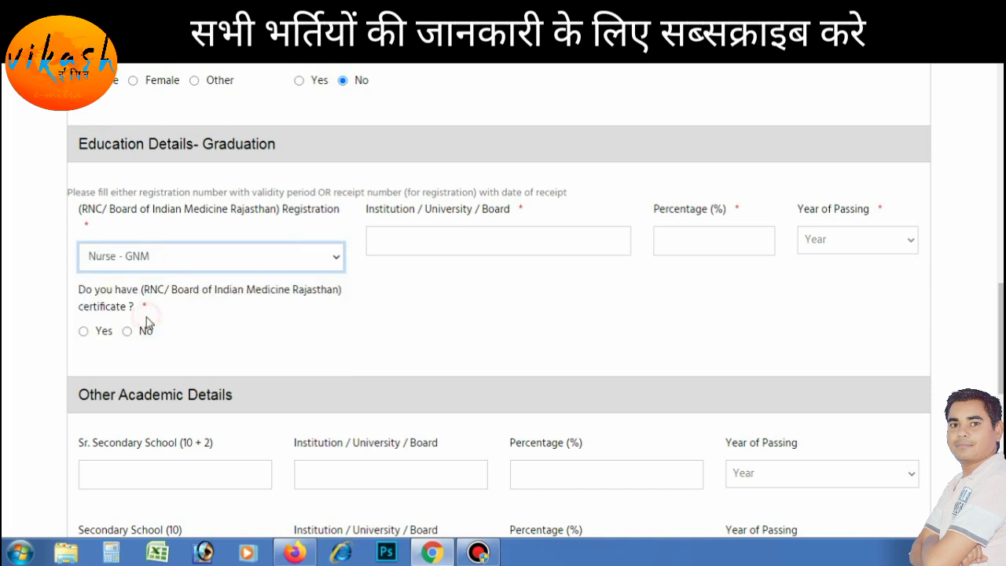
left_click(307, 261)
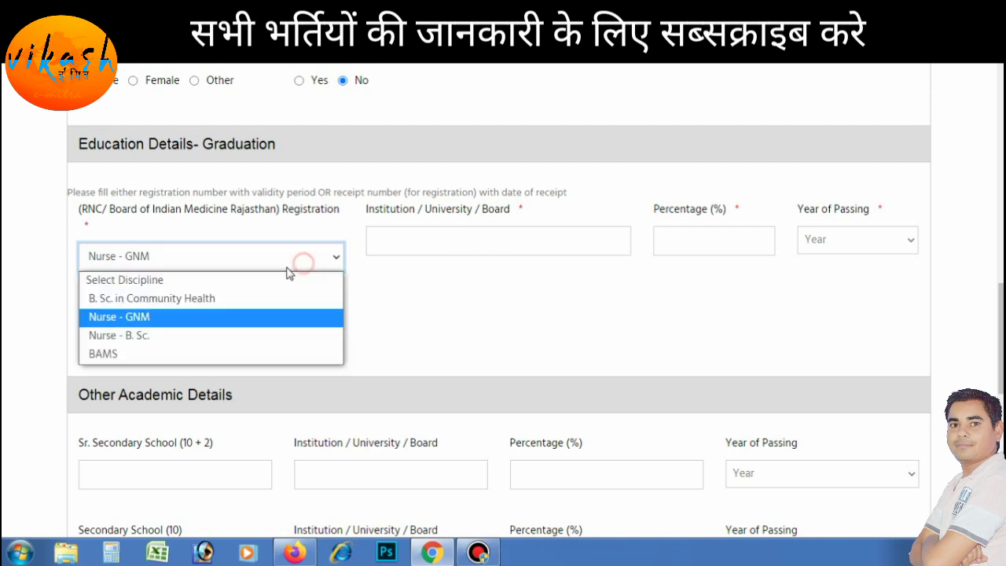
left_click(173, 319)
left_click(445, 248)
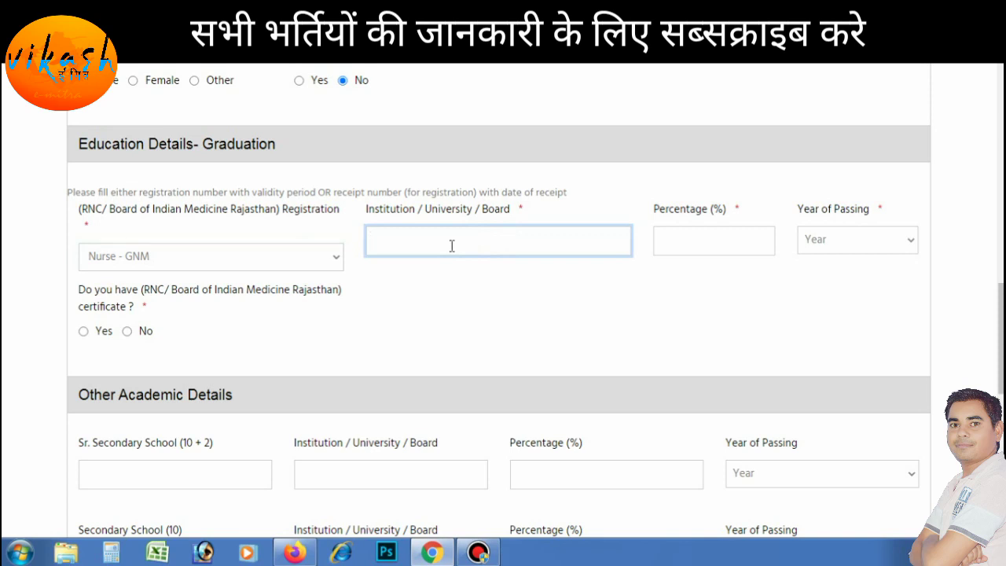
type("RNC JAIPUR")
left_click(744, 235)
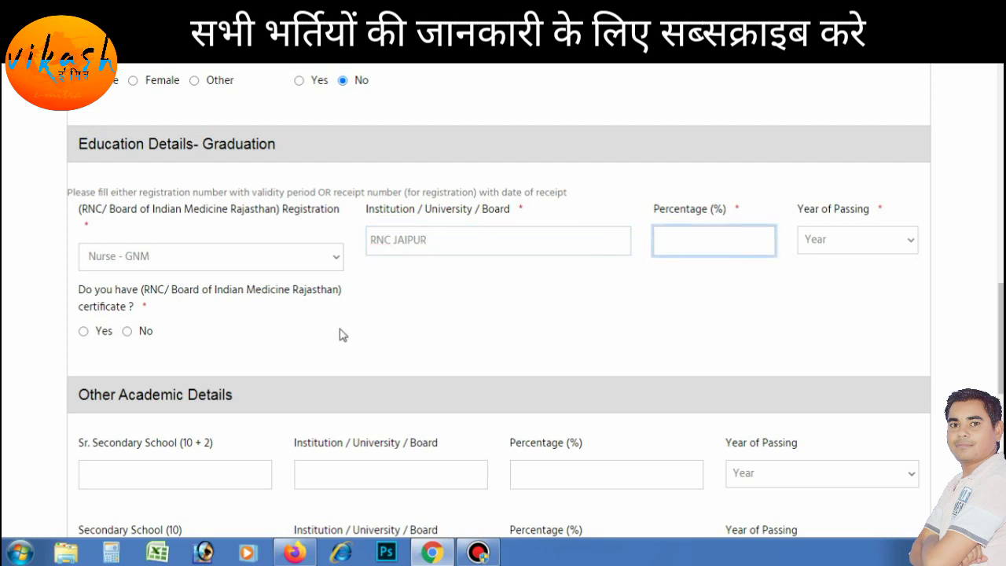
left_click(111, 552)
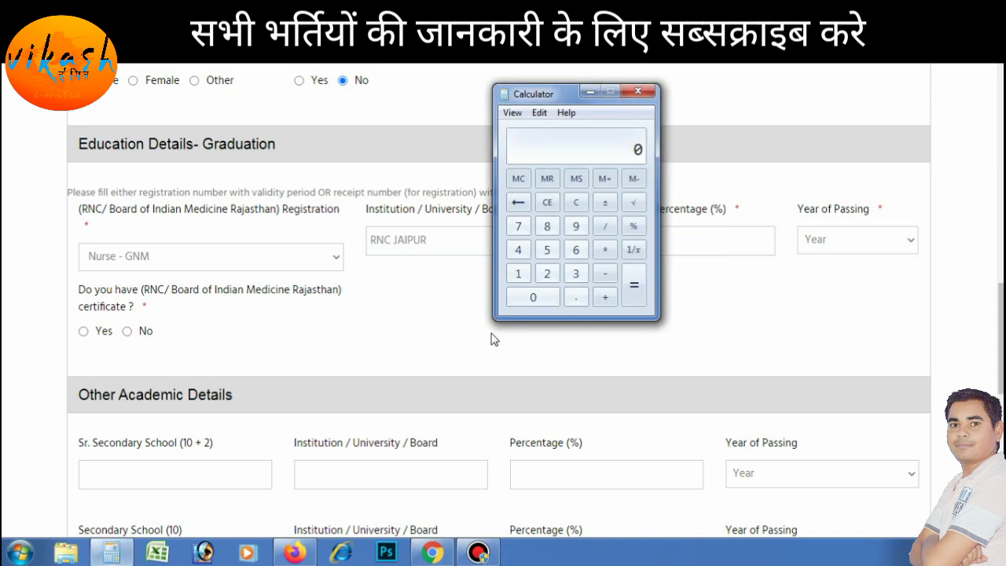
- Compute 1542 / 1900 in Calculator and enter 81 as the graduation percentage
type("1542")
key("slash")
type("1900")
key("Return")
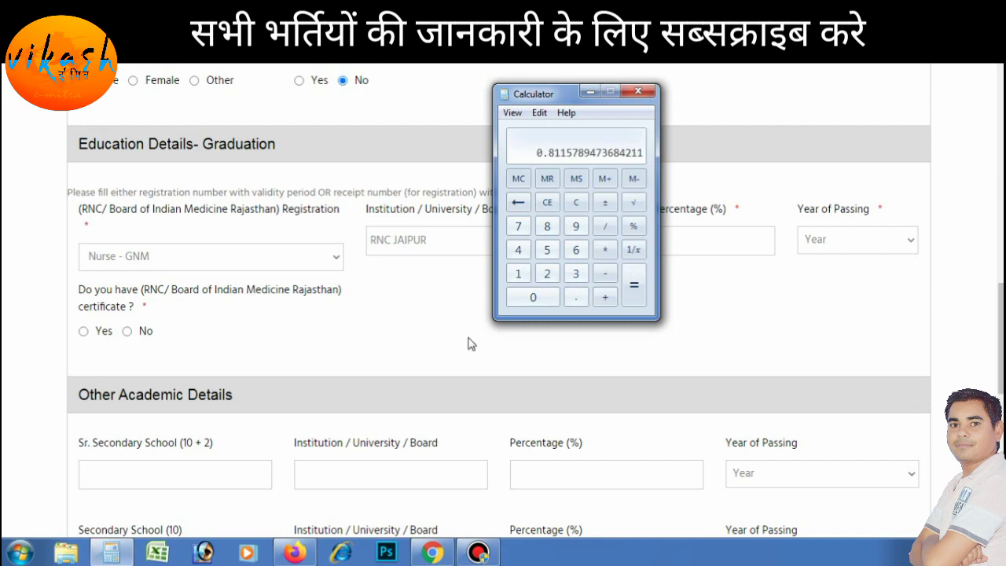
left_click(715, 237)
type("1")
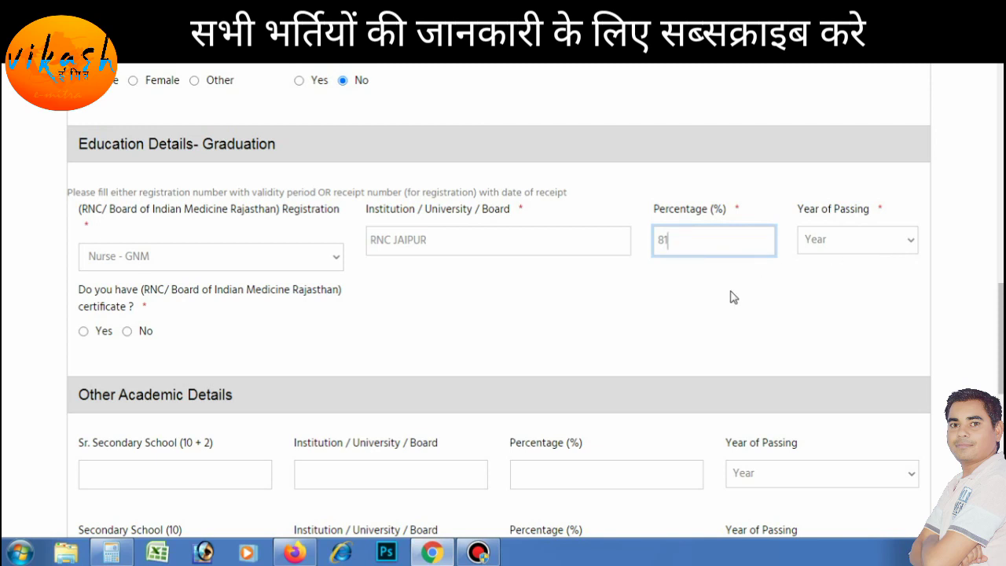
- Select 2014 as the graduation Year of Passing
left_click(894, 245)
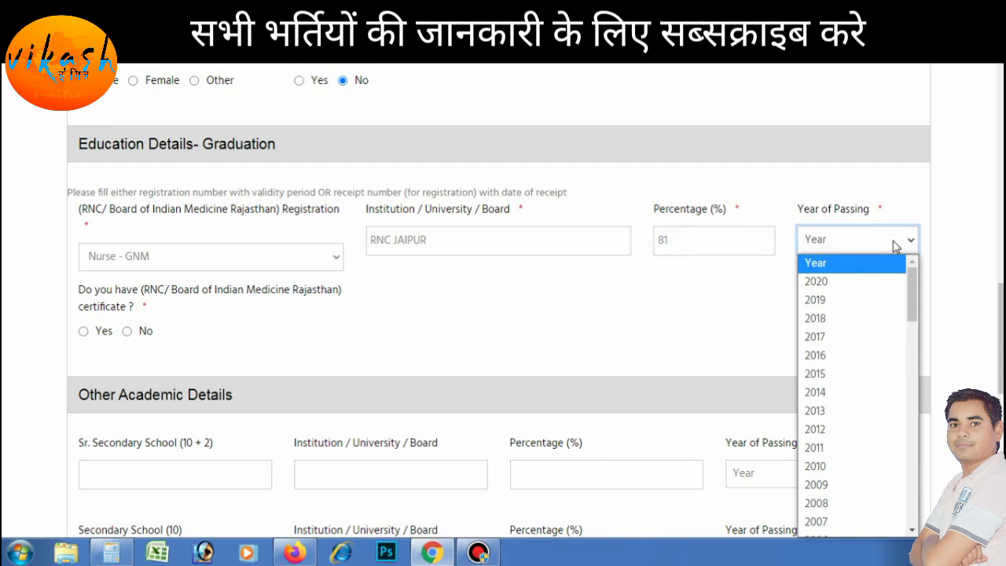
type("2014")
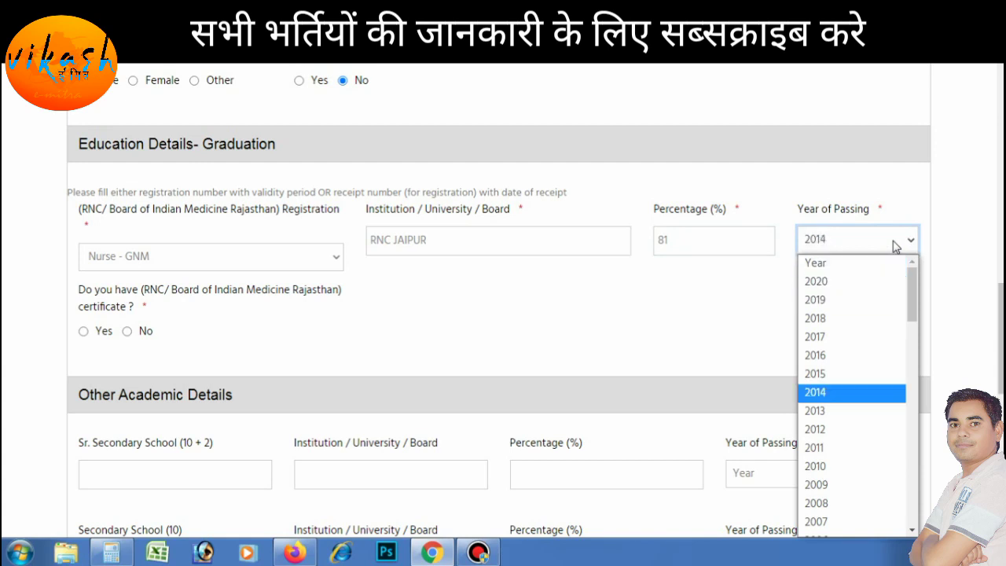
key("Return")
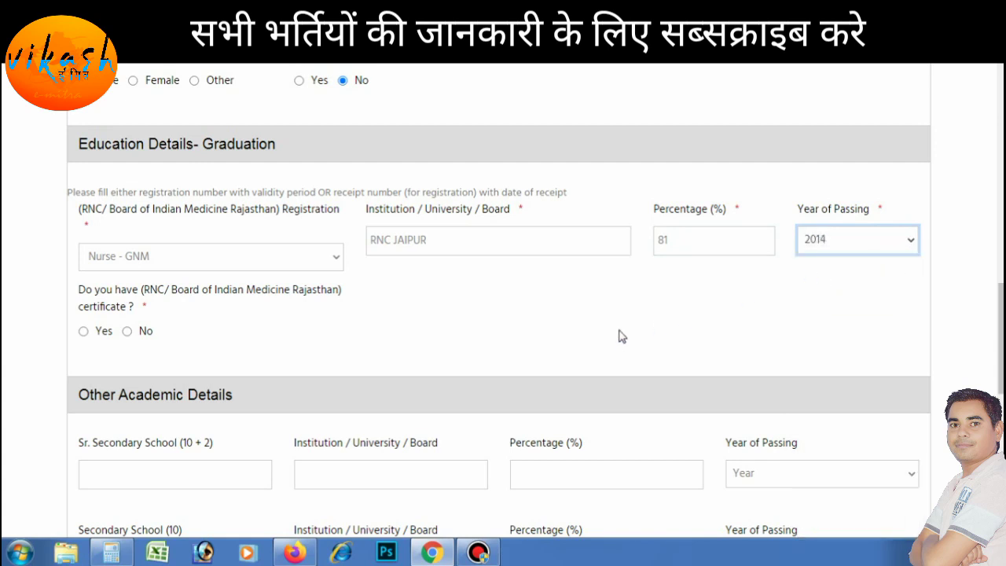
left_click(621, 330)
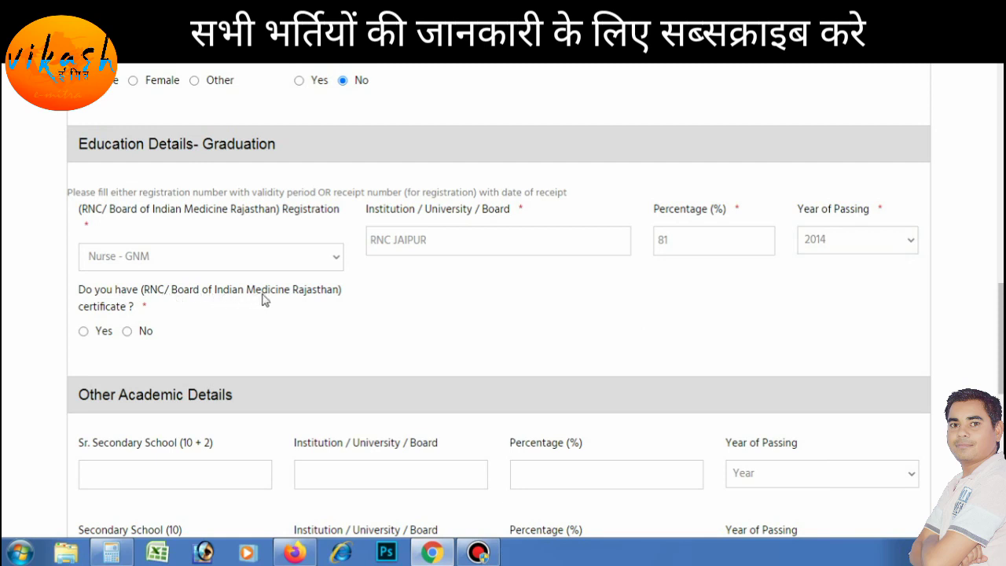
- Answer Yes to holding the registration certificate and enter the registration number
left_click(84, 331)
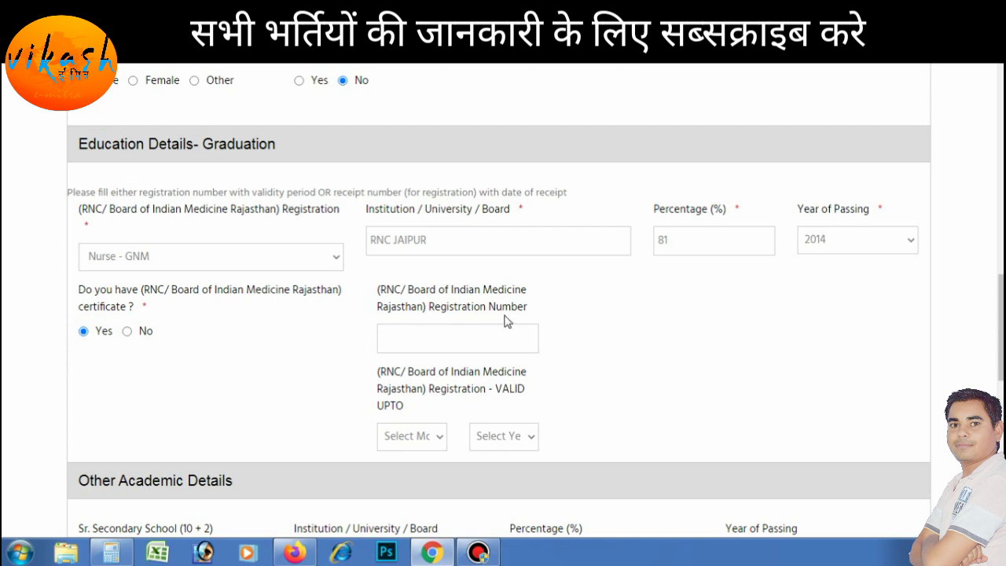
left_click(461, 344)
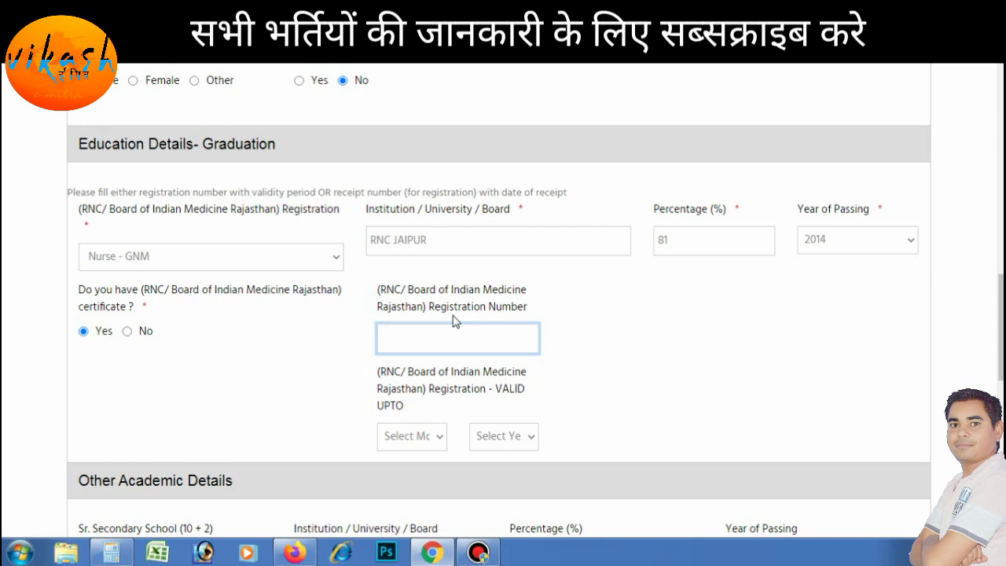
left_click(128, 331)
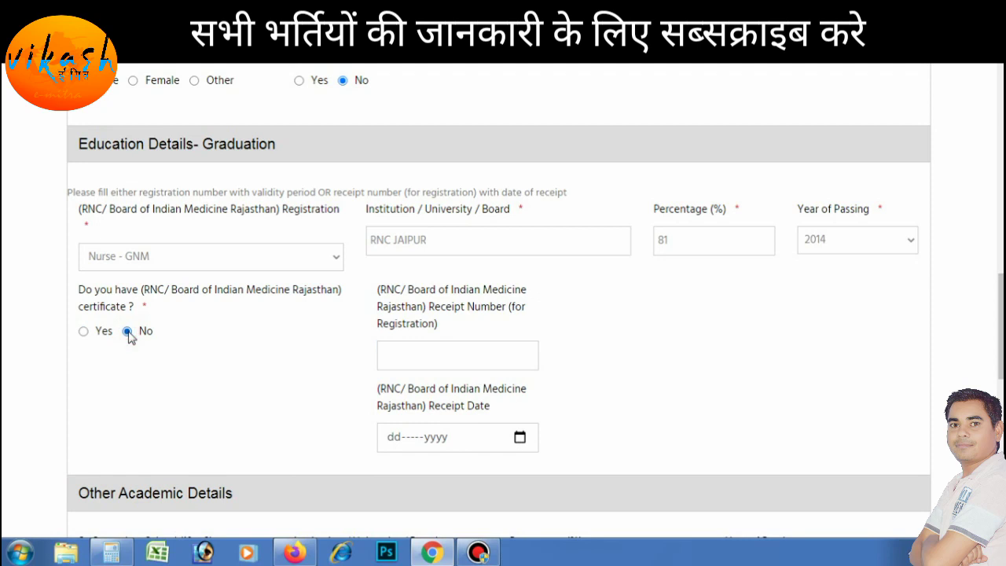
left_click(83, 331)
left_click(454, 335)
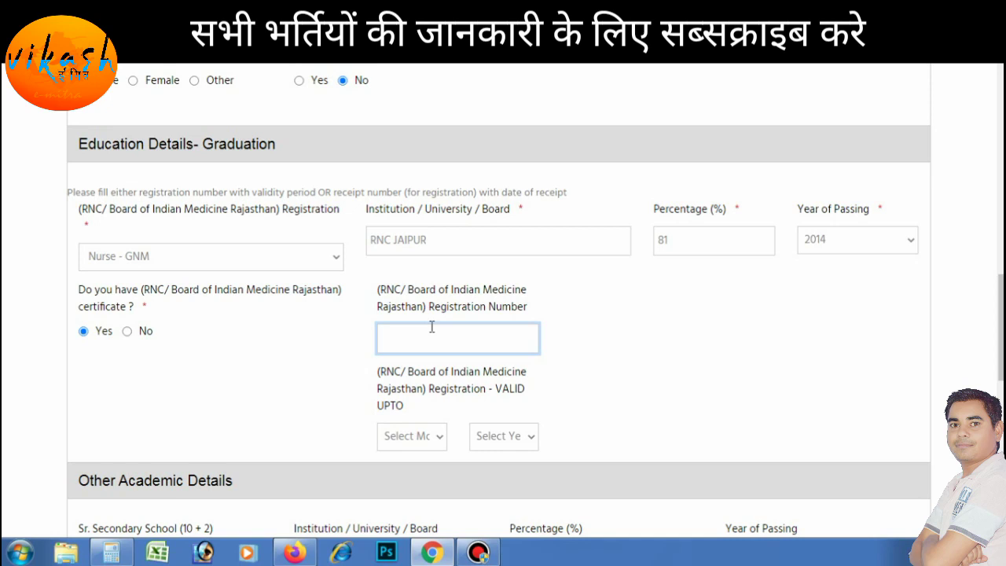
scroll(424, 314, "down", 2)
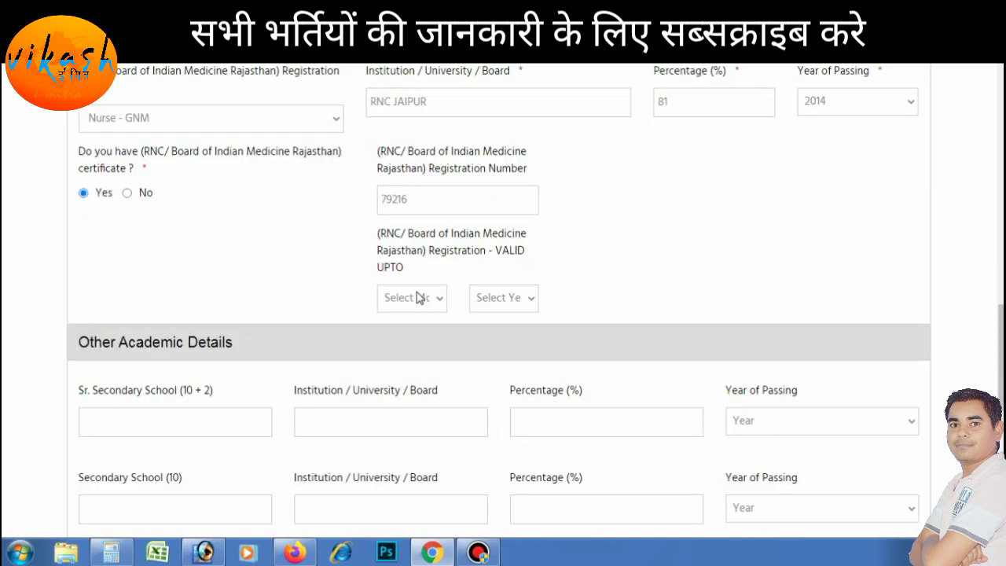
- Set the certificate's VALID UPTO to Dec 2023
left_click(409, 297)
left_click(403, 273)
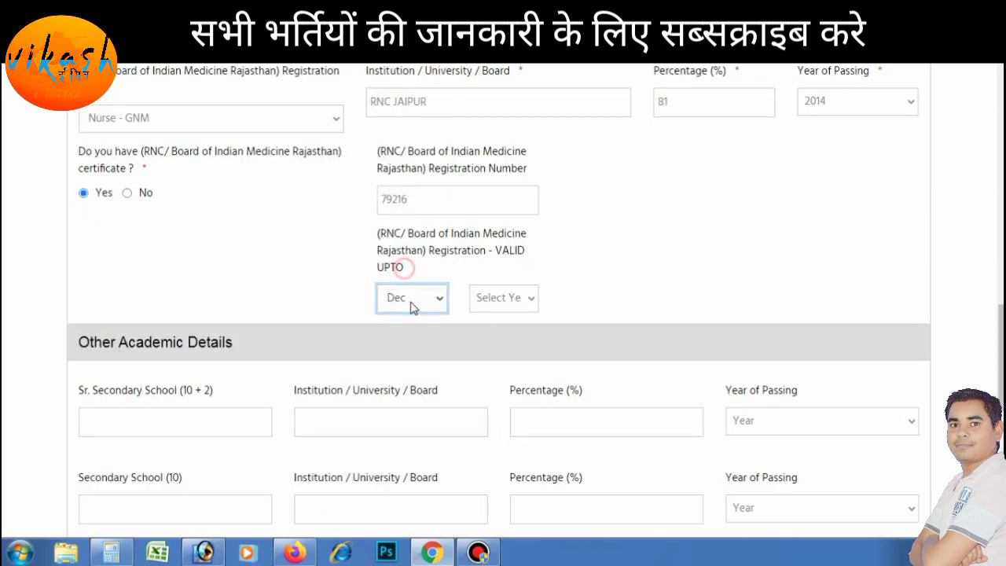
left_click(503, 298)
scroll(507, 234, "down", 5)
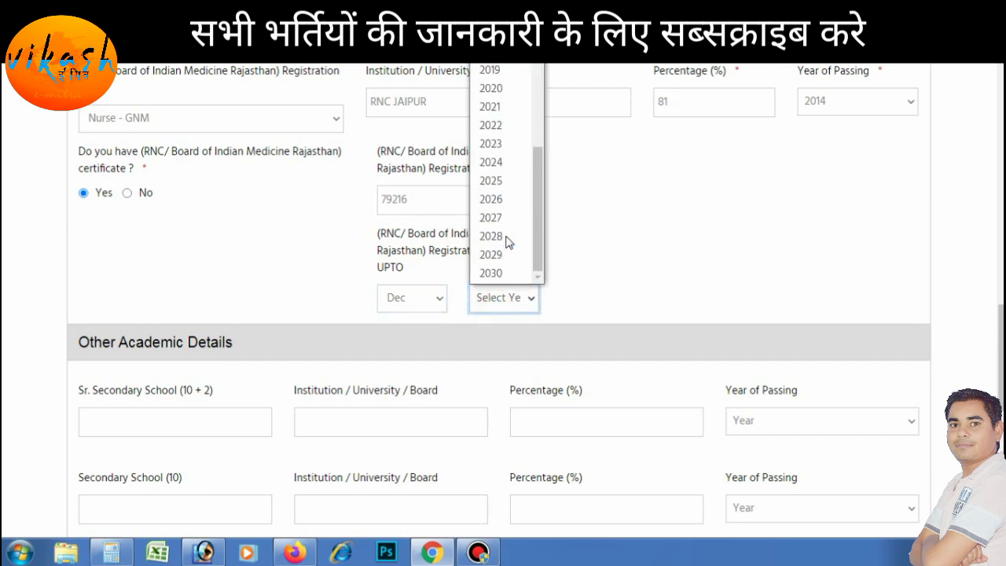
left_click(496, 144)
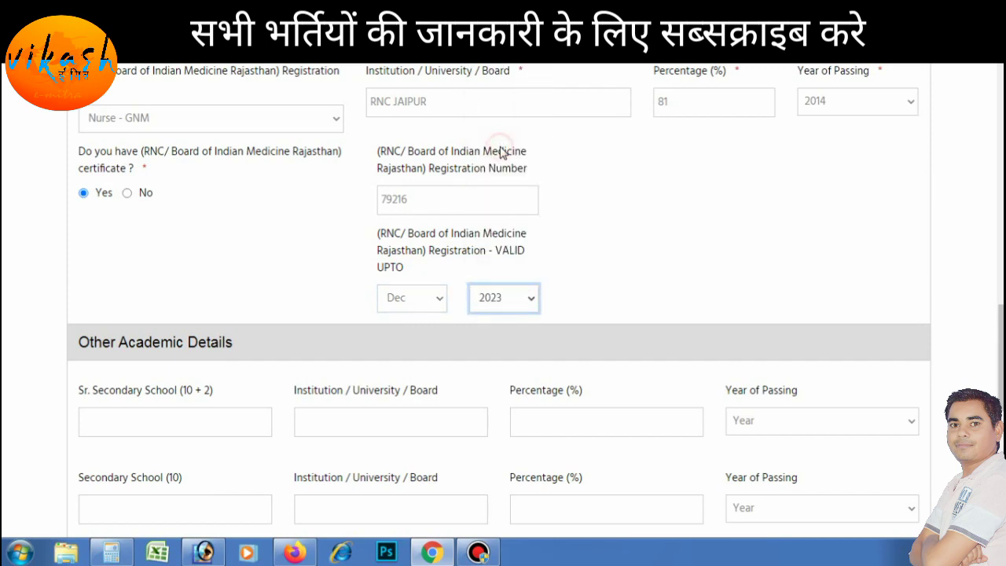
left_click(702, 231)
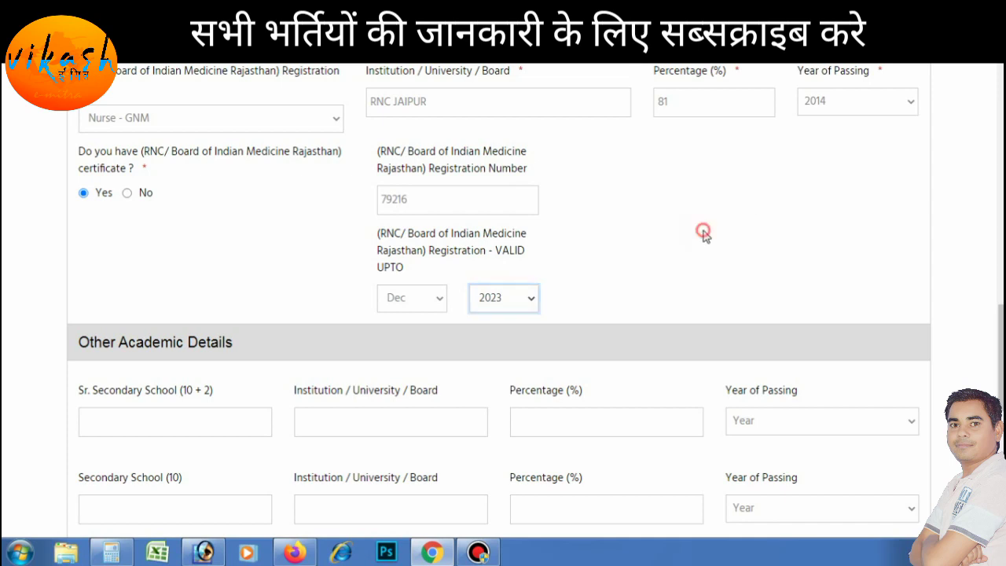
scroll(669, 315, "down", 2)
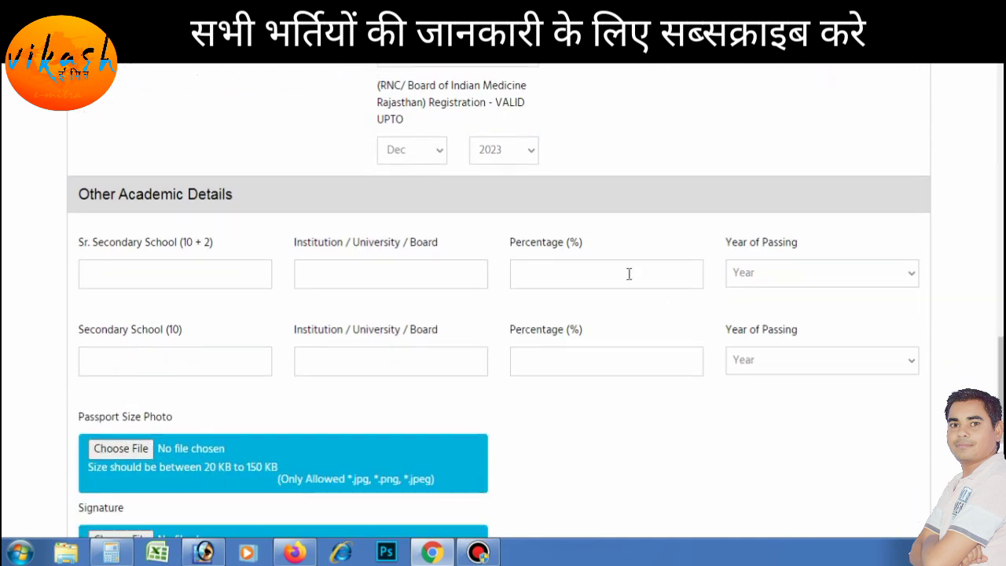
- Fill the Sr. Secondary row: SR SEC, BSER AJMER, 65 percent, passed 2009
left_click(184, 273)
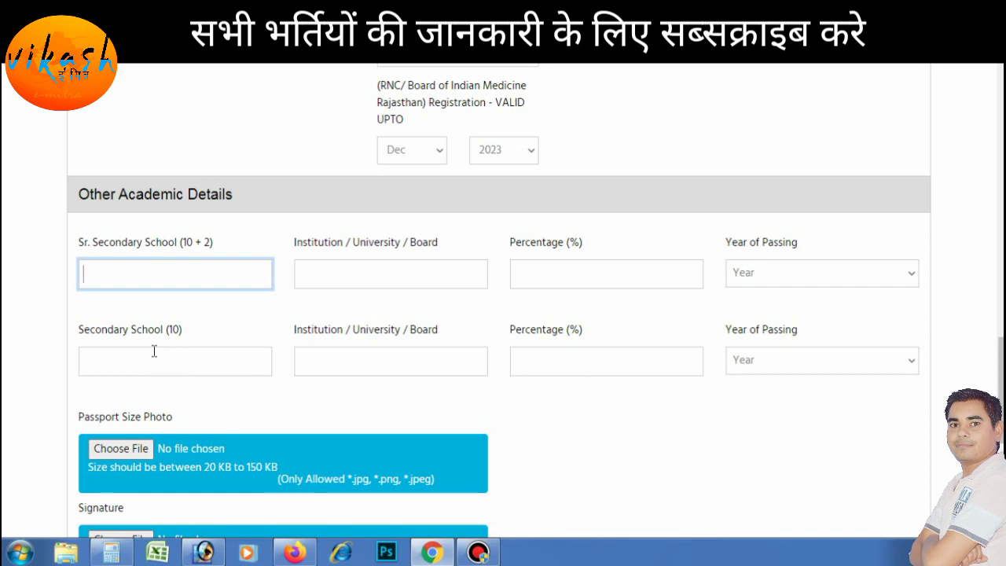
type("SR SEC")
key("Tab")
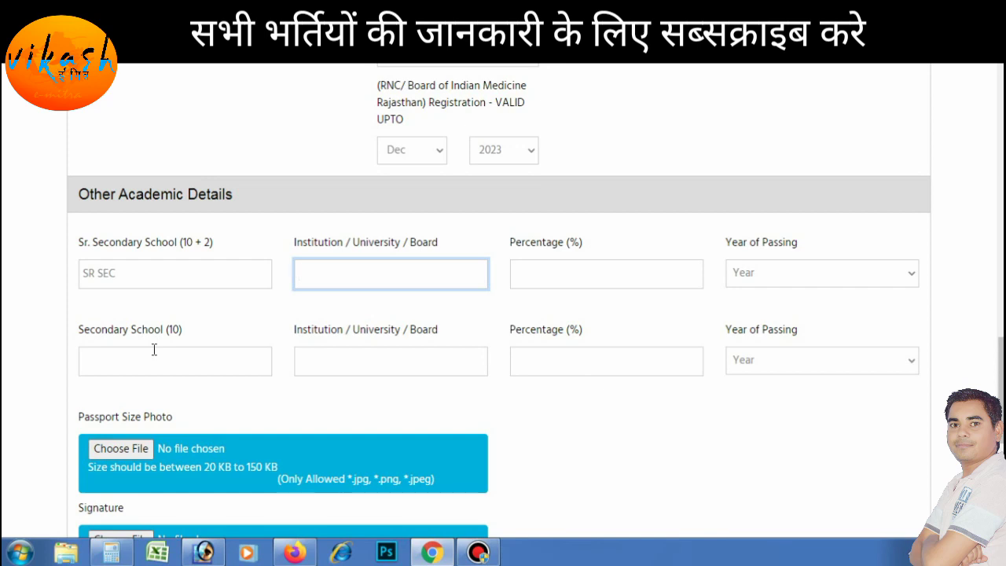
type("BSER AJMER")
key("Tab")
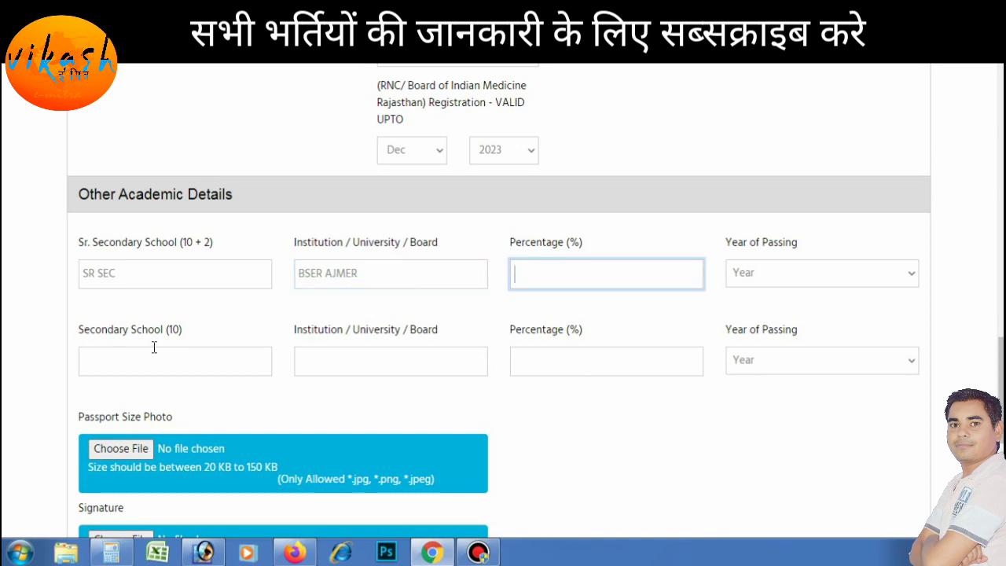
type("65")
left_click(756, 273)
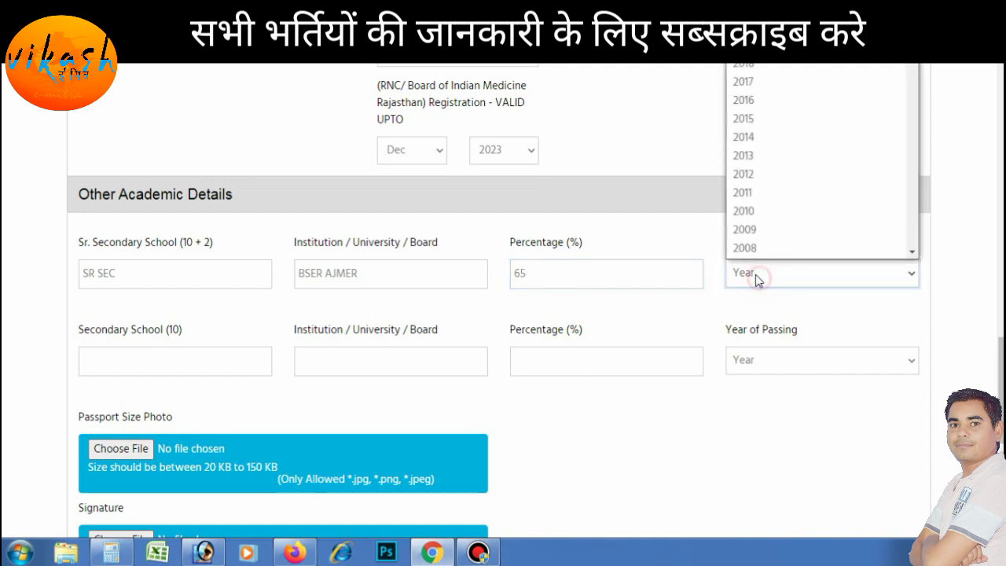
type("2009")
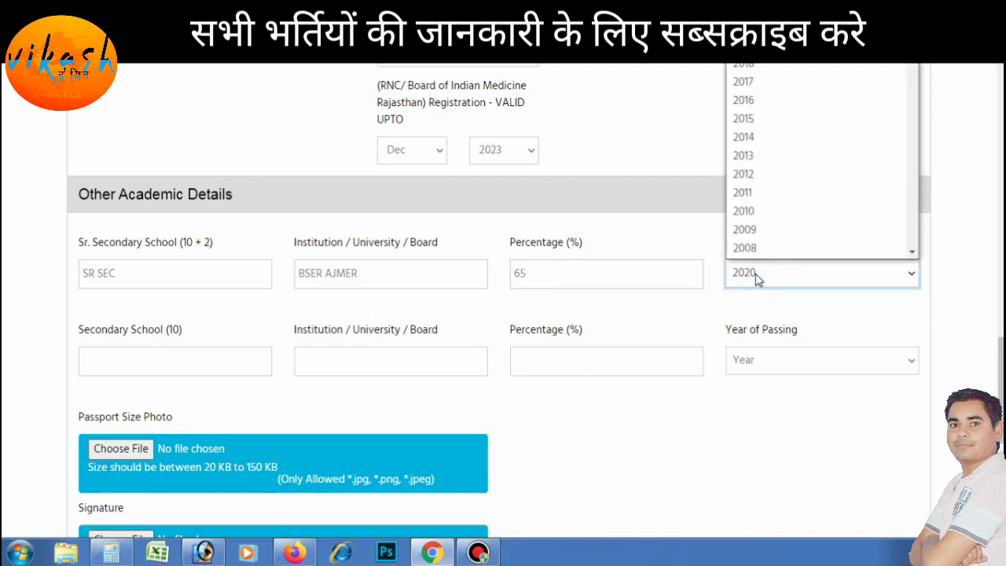
left_click(626, 314)
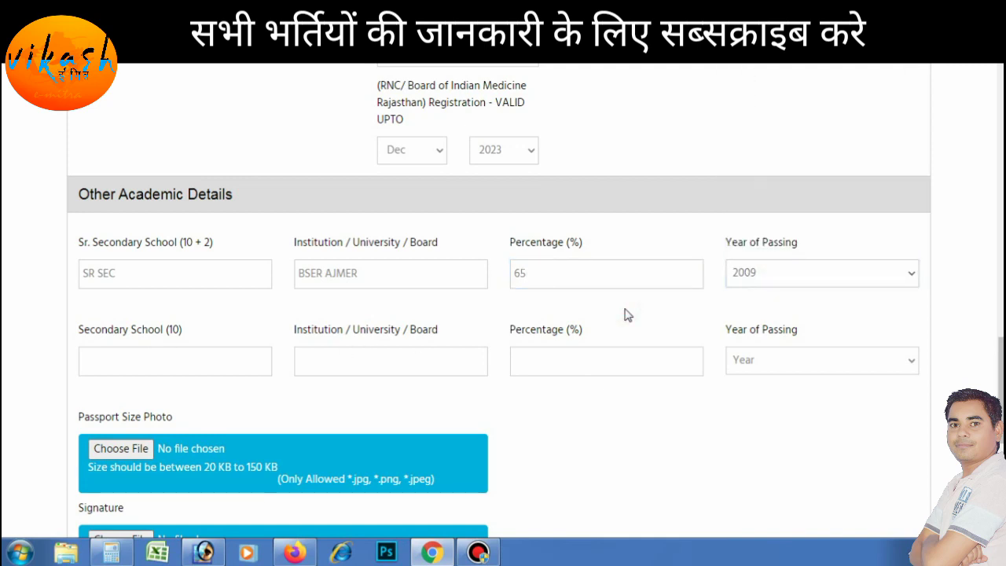
left_click(610, 266)
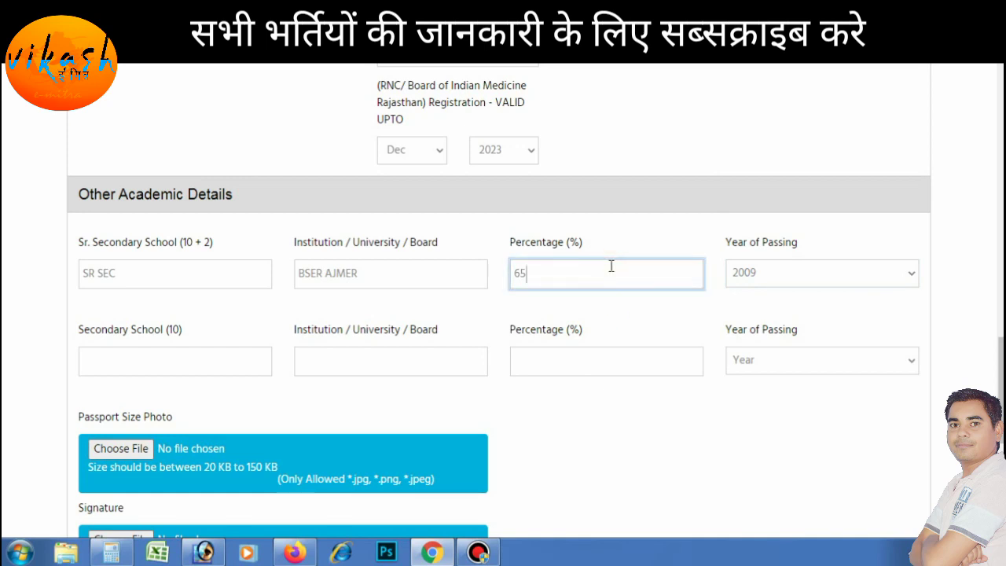
- Fill the Secondary row: SEC, BSER AJMER, 43 percent, passed 2007
left_click(123, 369)
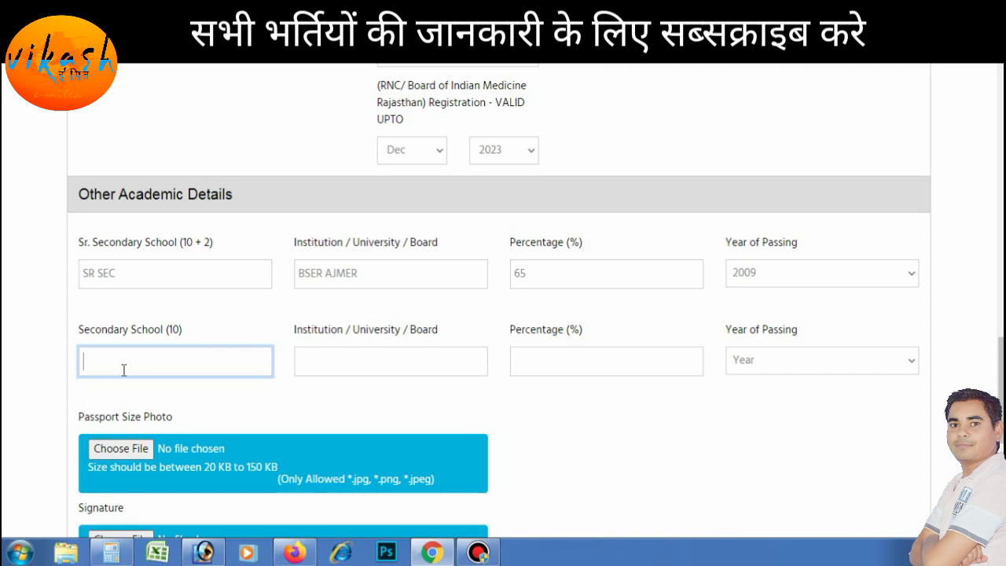
type("SEC")
key("Tab")
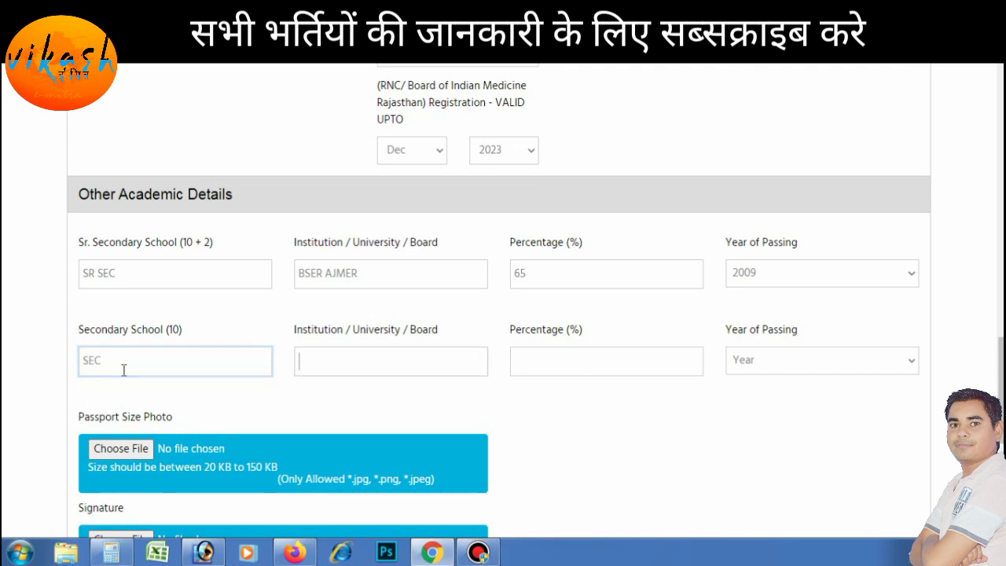
type("BSER A")
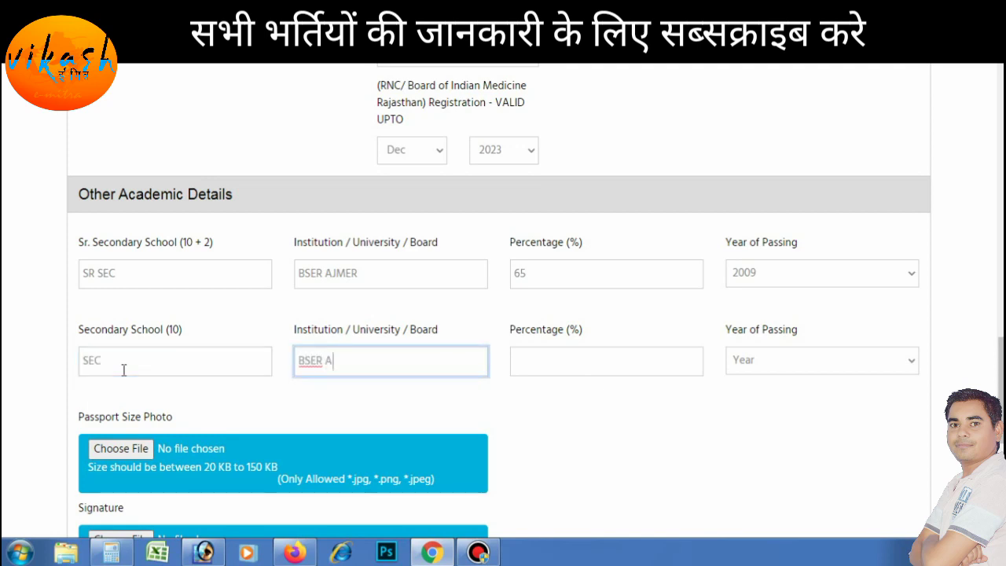
type("JMER")
key("Tab")
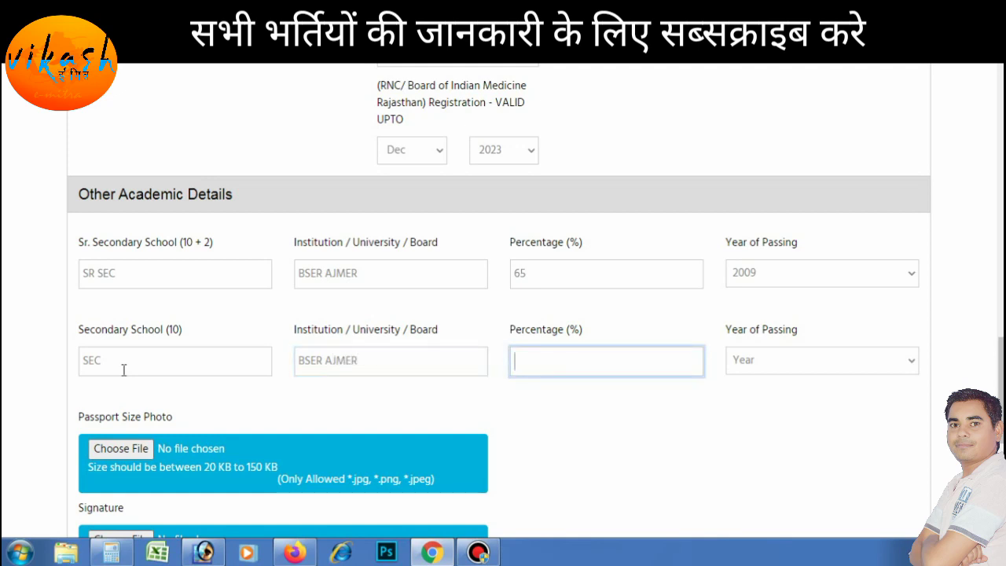
type("43")
key("Tab")
type("2007")
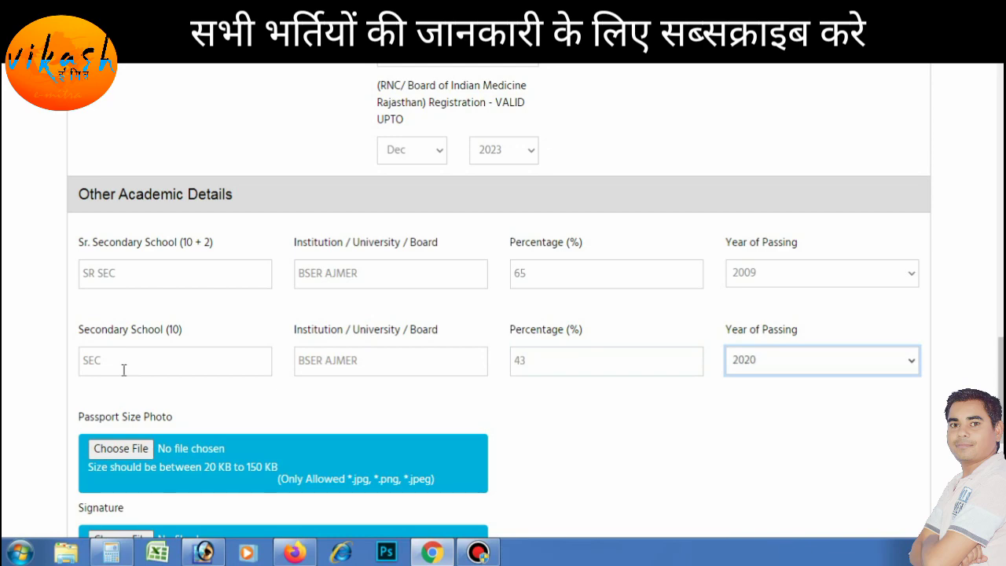
left_click(766, 445)
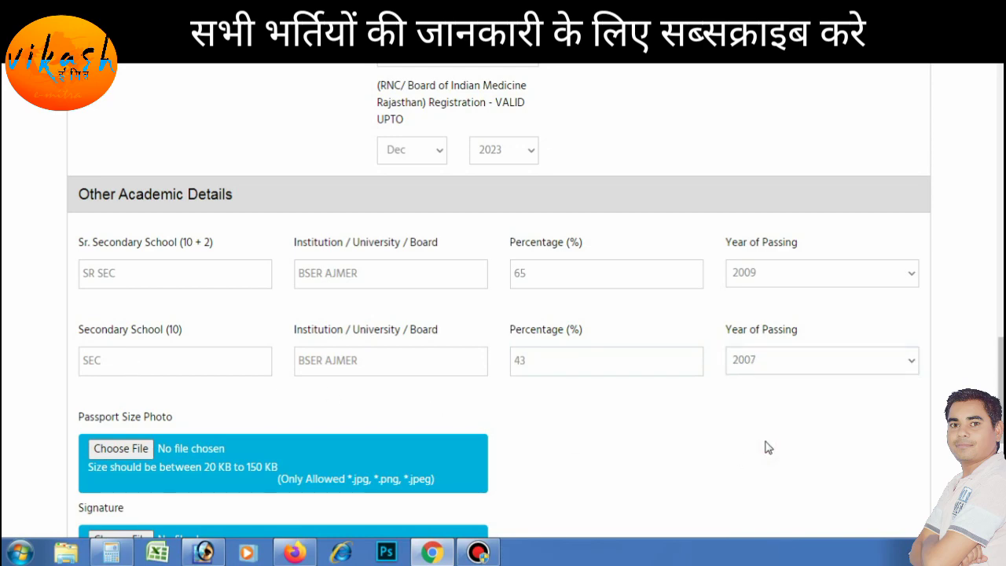
scroll(764, 445, "down", 3)
left_click(154, 265)
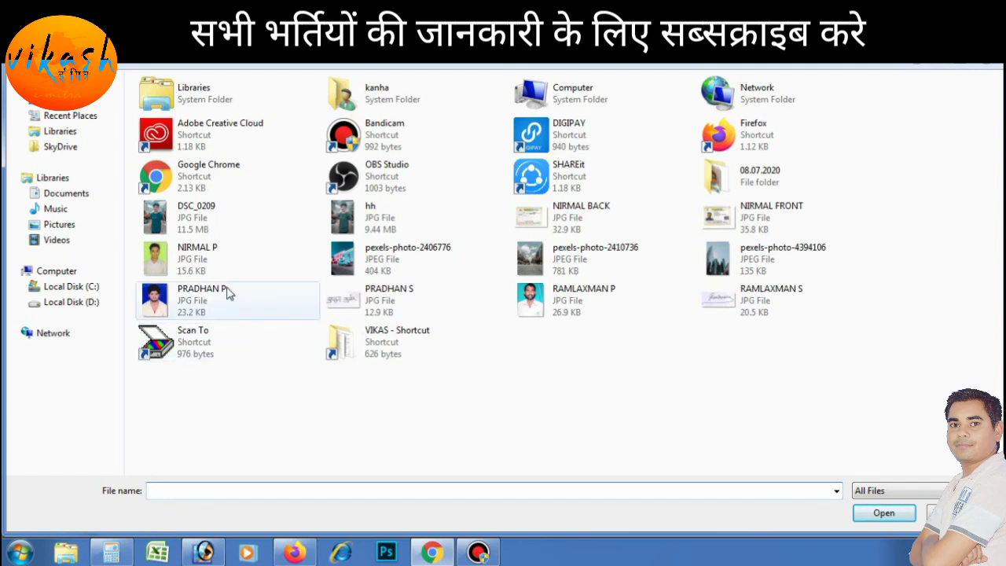
- Attach the passport photo and signature images and answer No to criminal conviction
double_click(646, 293)
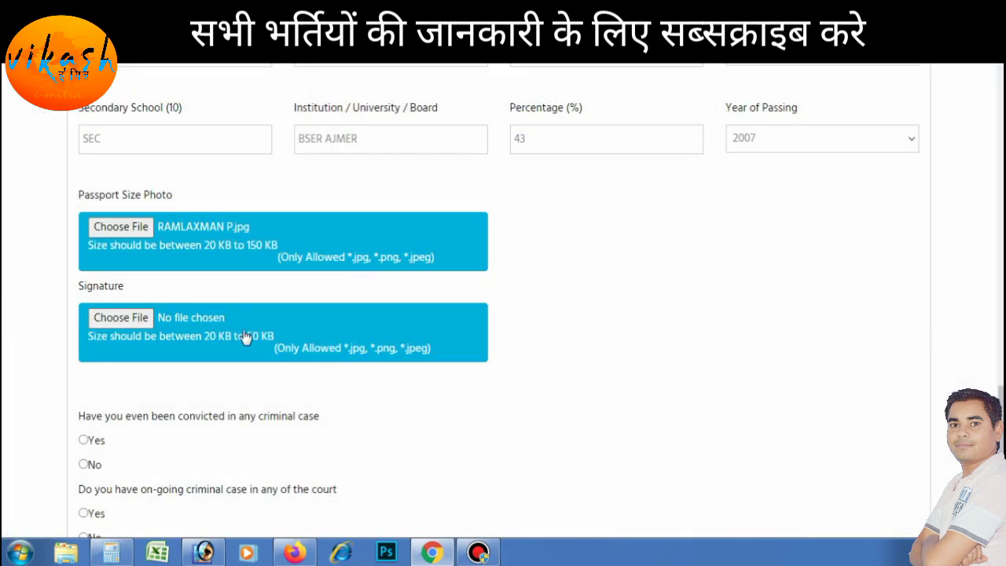
left_click(140, 318)
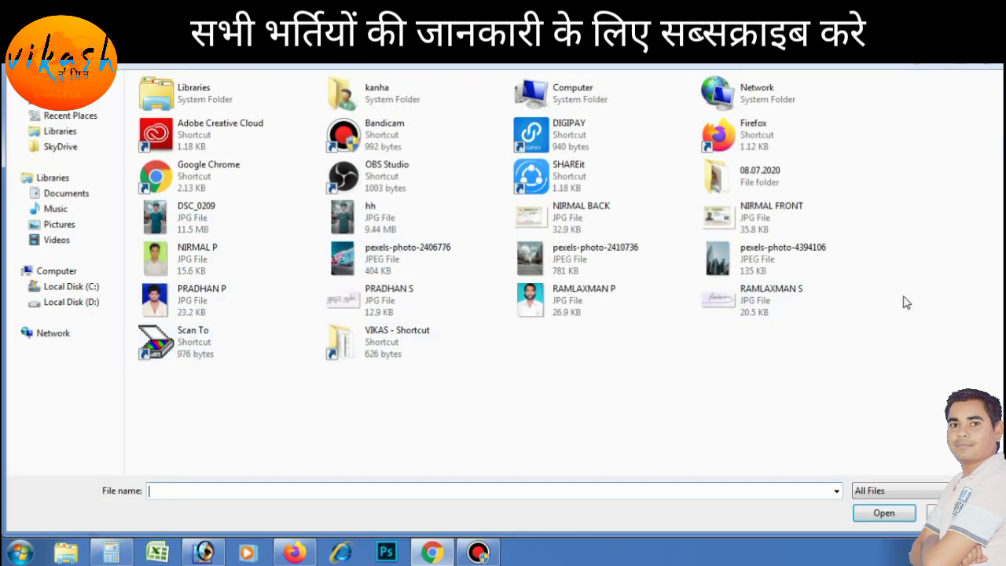
double_click(833, 294)
scroll(601, 362, "down", 2)
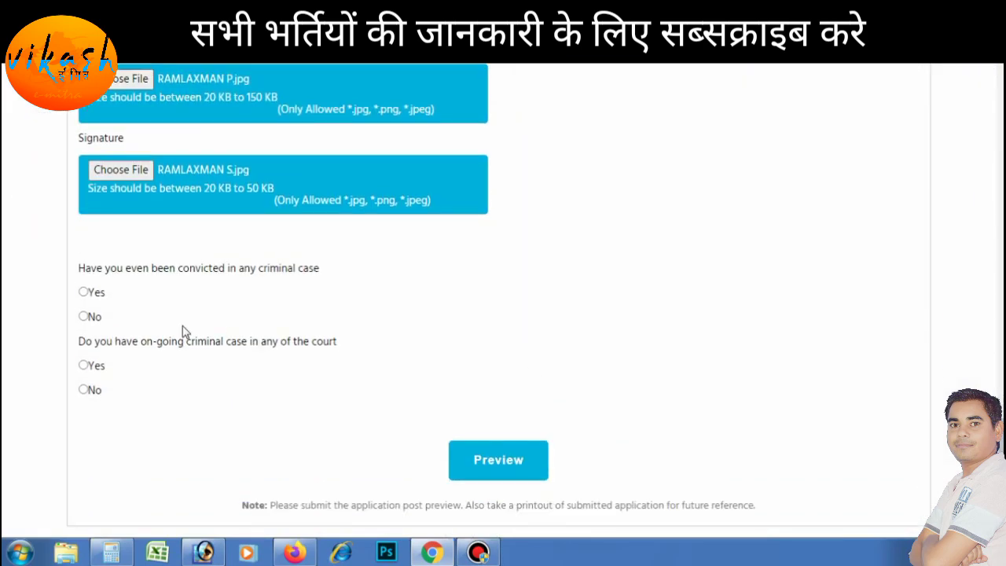
left_click(83, 317)
- Answer No to the on-going criminal case question, review the form, and open the application preview
left_click(83, 390)
scroll(526, 278, "up", 7)
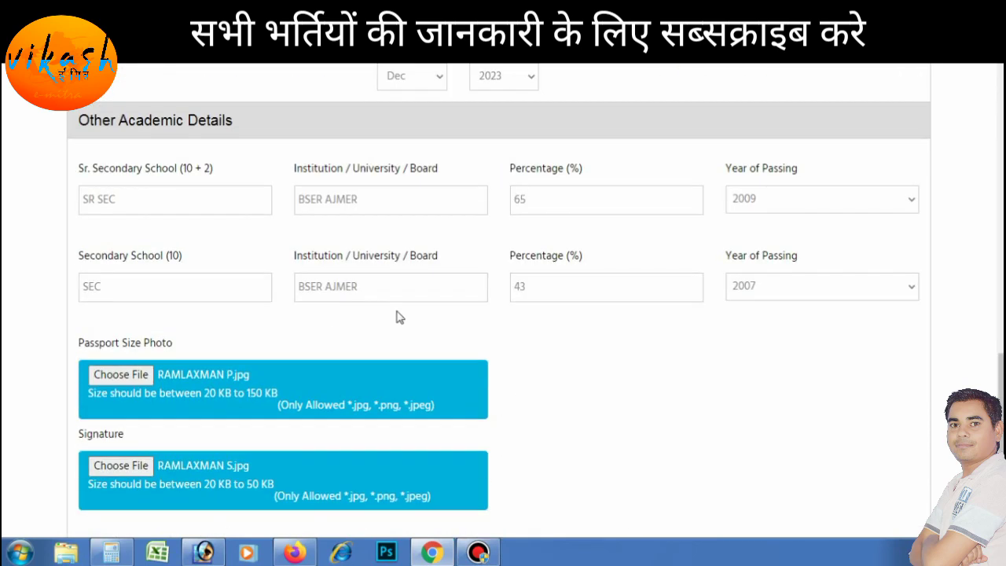
scroll(702, 317, "up", 10)
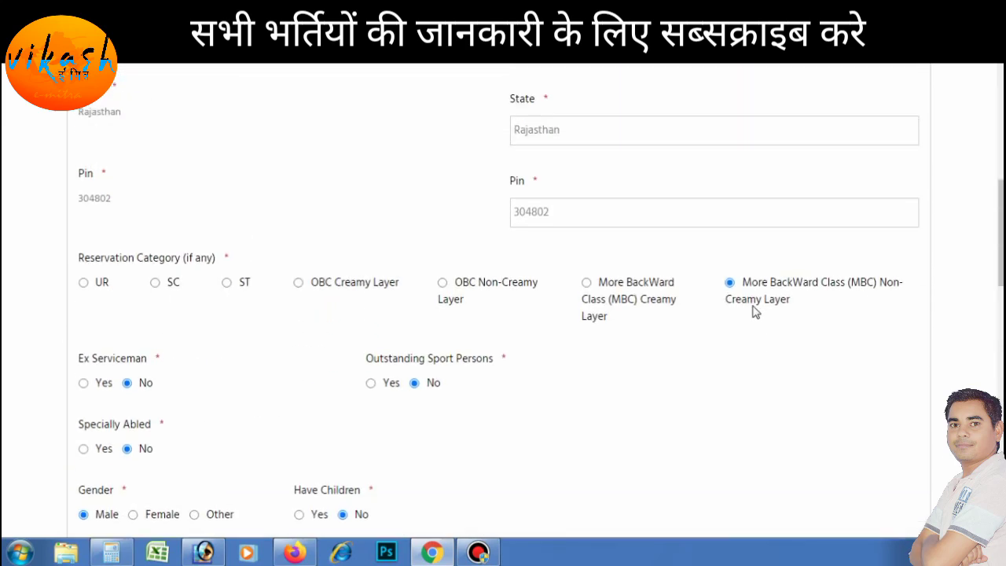
scroll(753, 311, "down", 17)
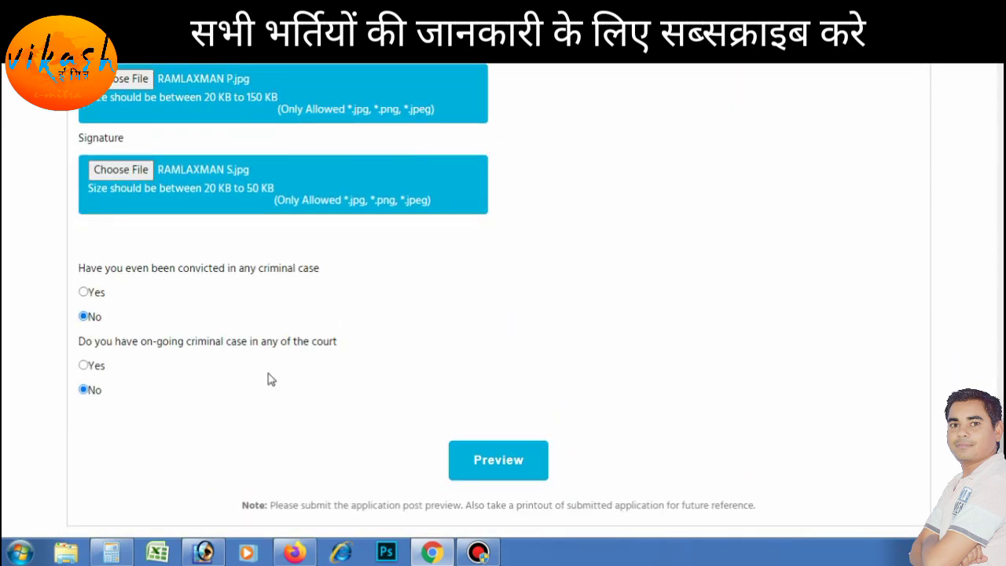
left_click(499, 462)
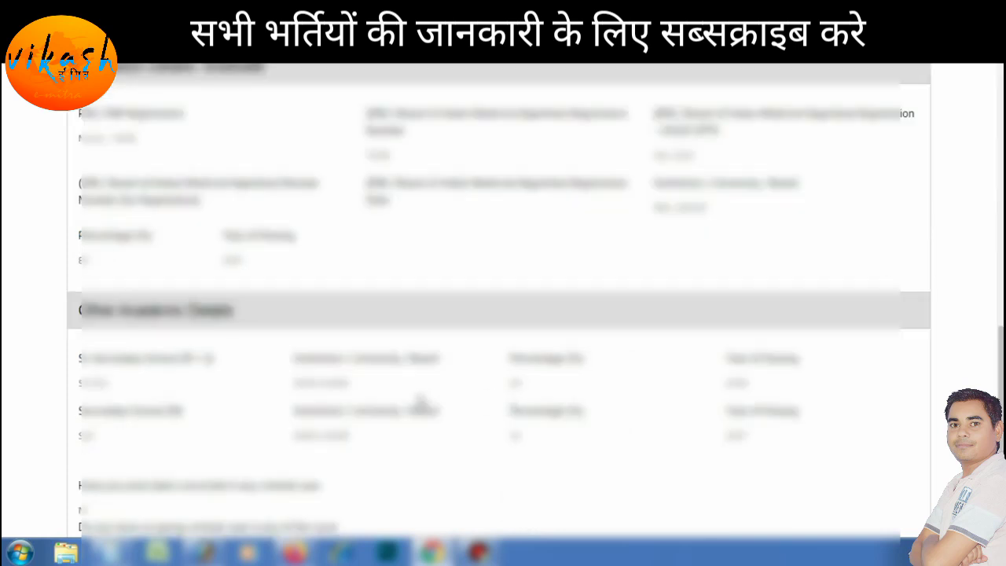
- Submit the previewed CHO 2020 application past the Declaration to get the application number and ₹300 fee
scroll(564, 296, "down", 5)
scroll(546, 433, "down", 2)
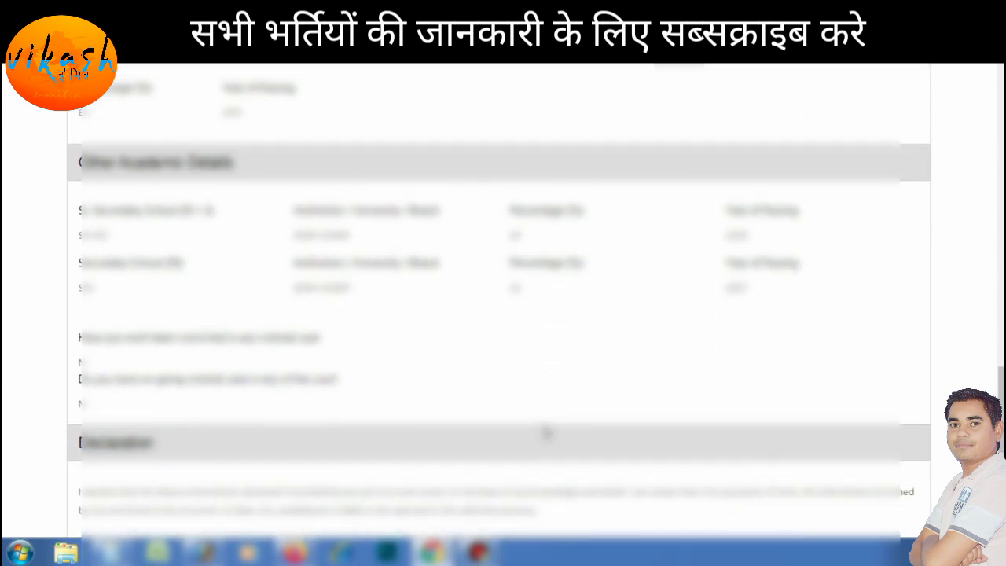
scroll(546, 432, "down", 1)
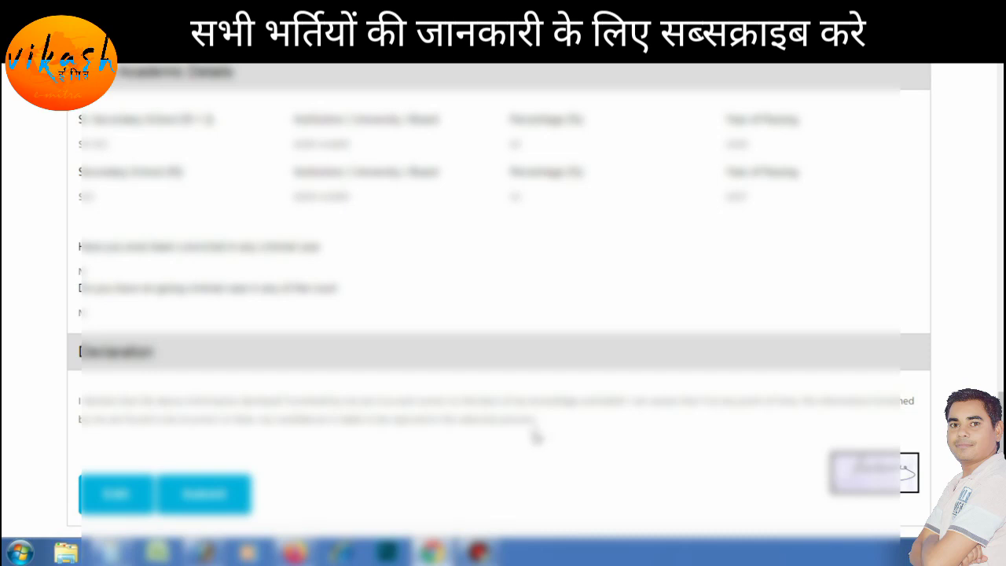
left_click(206, 497)
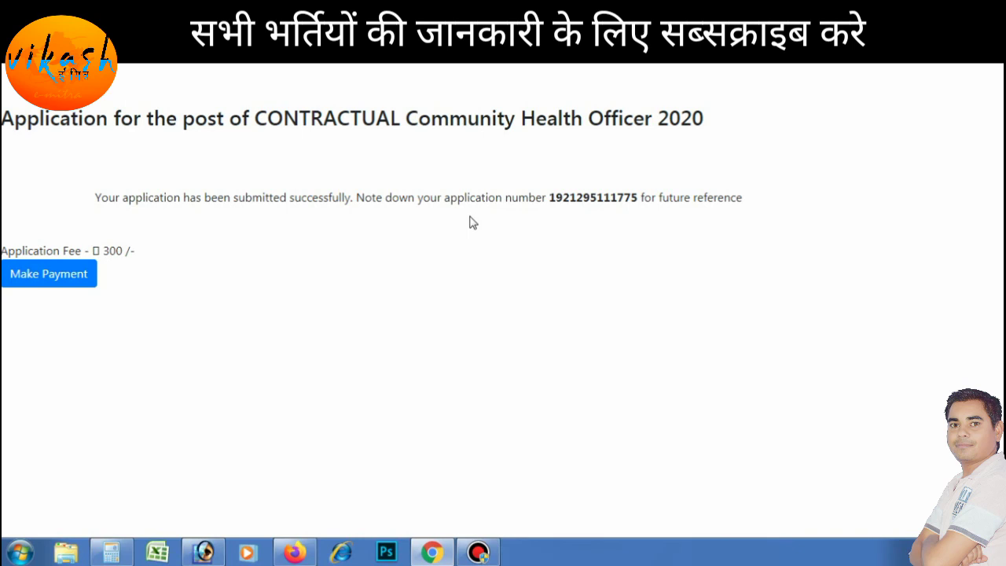
left_click(58, 275)
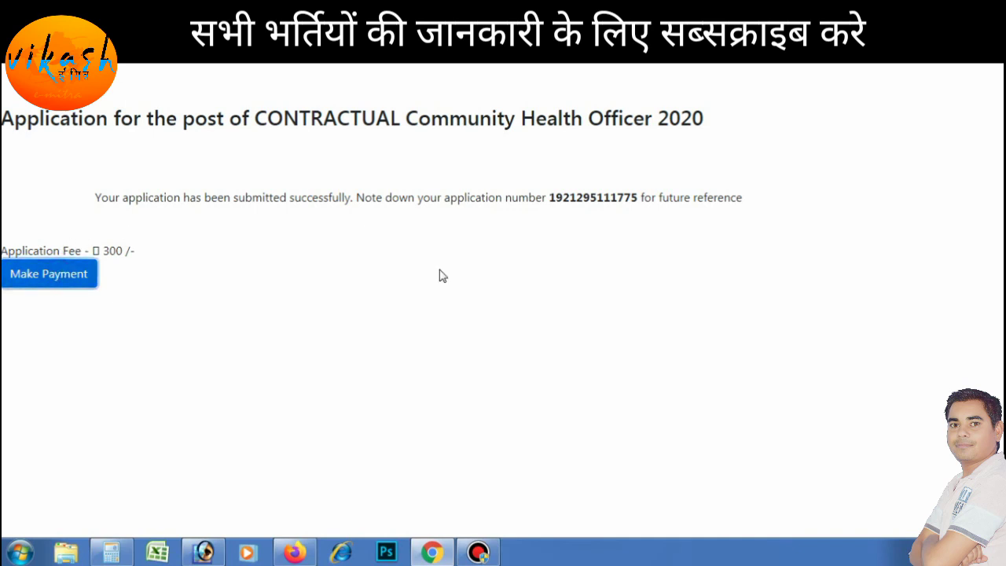